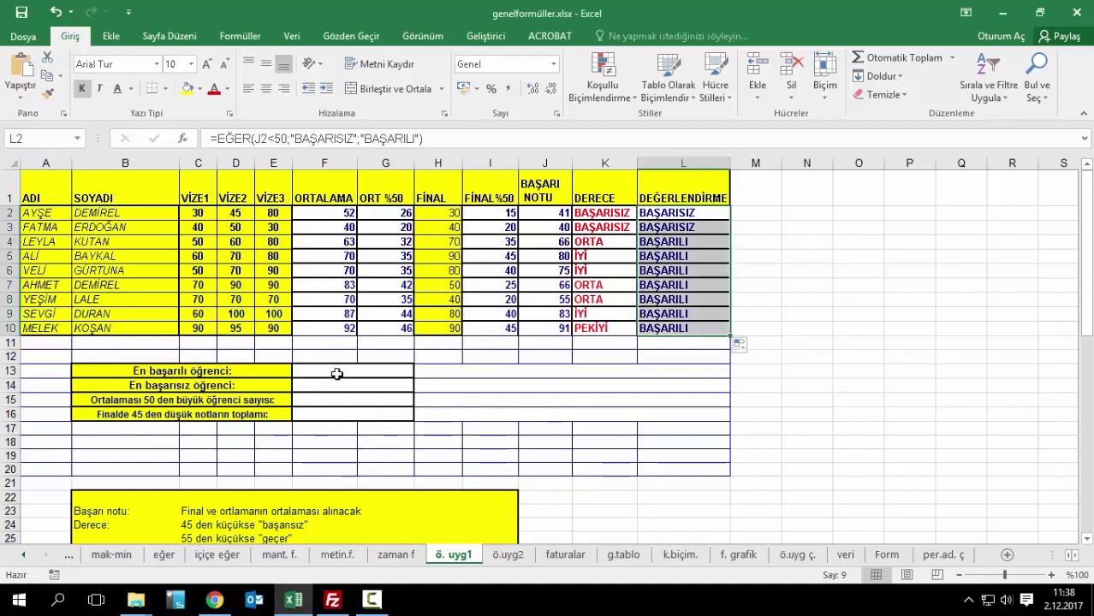
Select cell F13 beside the 'En başarılı öğrenci:' label for the top student's name
{"action": "left_click", "coordinate": [335, 373]}
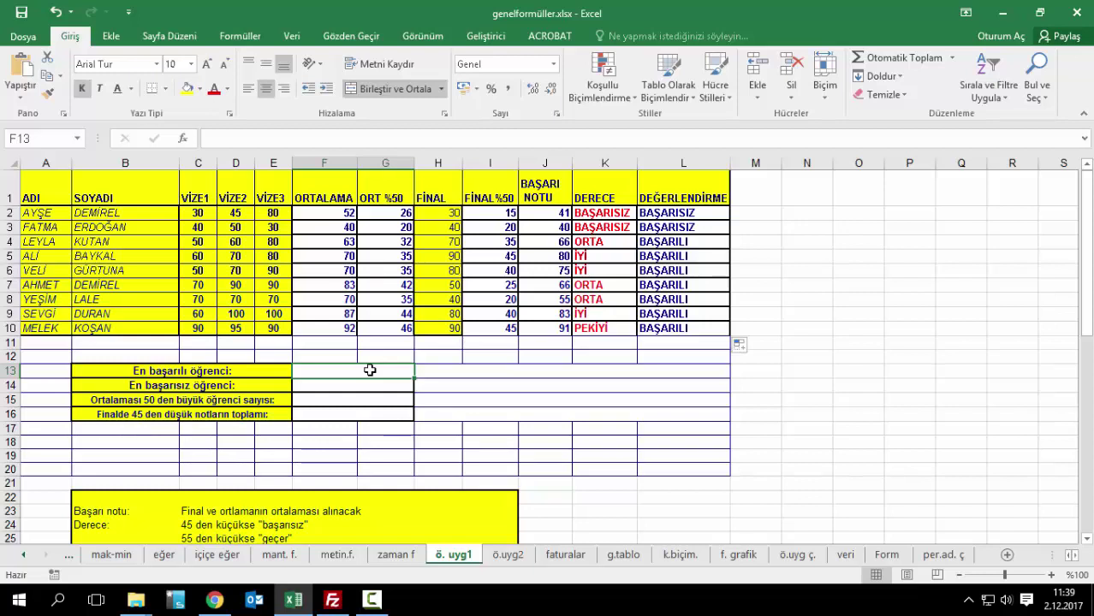
Enter =ARA(MAK(J2:J10);J2:J10;A2:A10) in F13 to return the highest scorer's first name
{"action": "type", "text": "="}
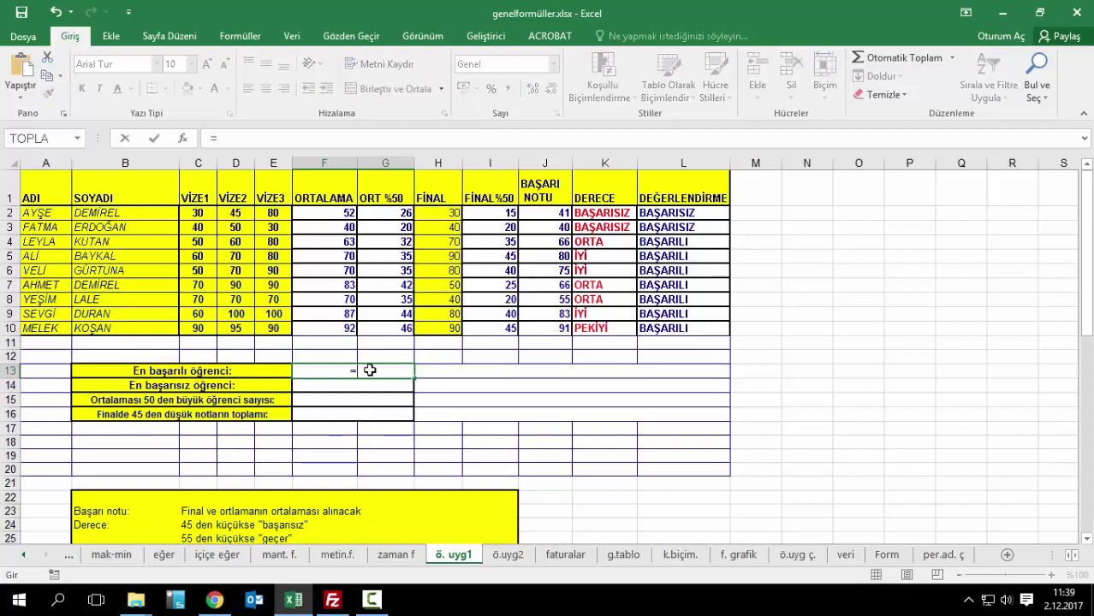
{"action": "type", "text": "E"}
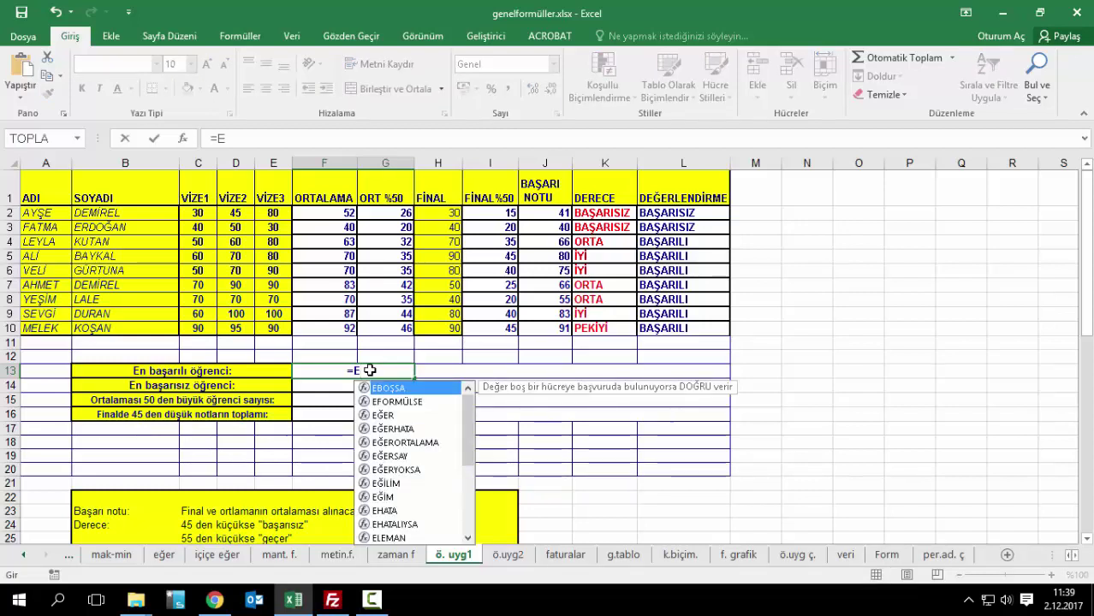
{"action": "key", "text": "BackSpace"}
{"action": "type", "text": "AR"}
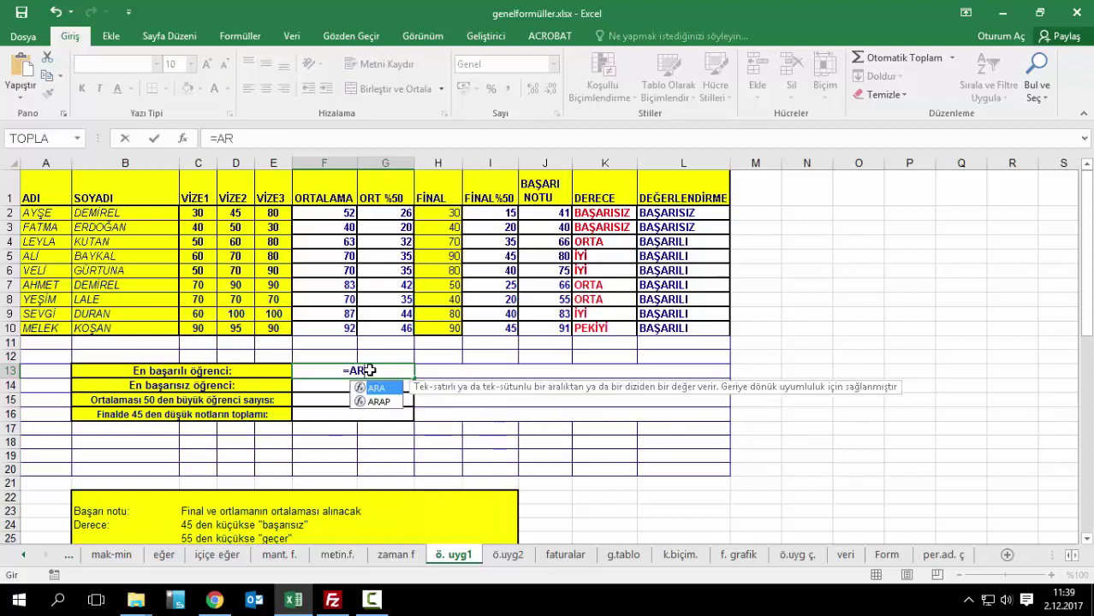
{"action": "key", "text": "Tab"}
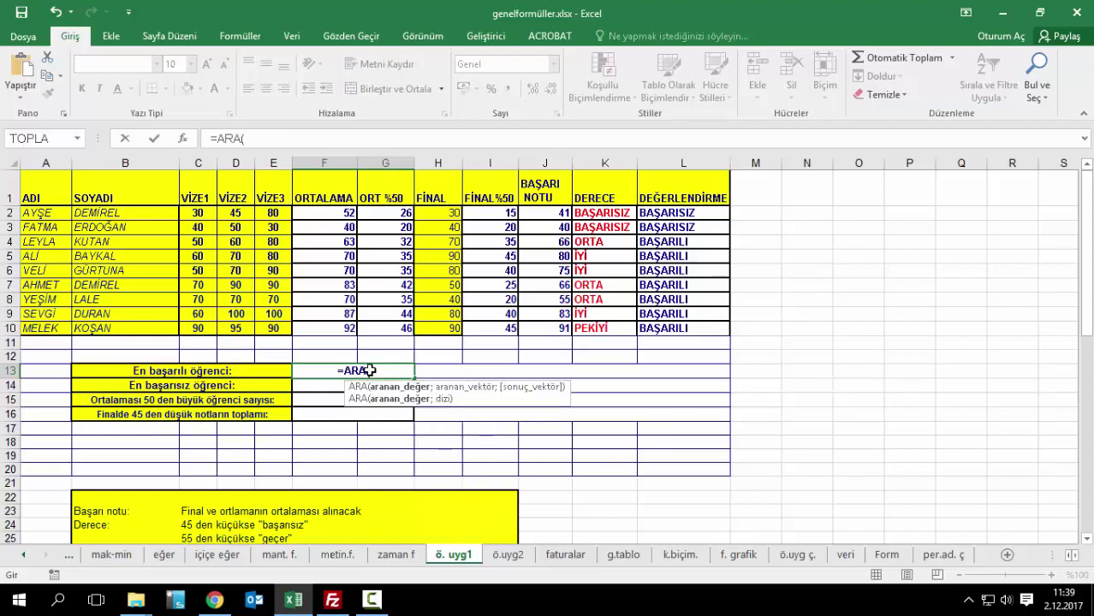
{"action": "type", "text": "MA"}
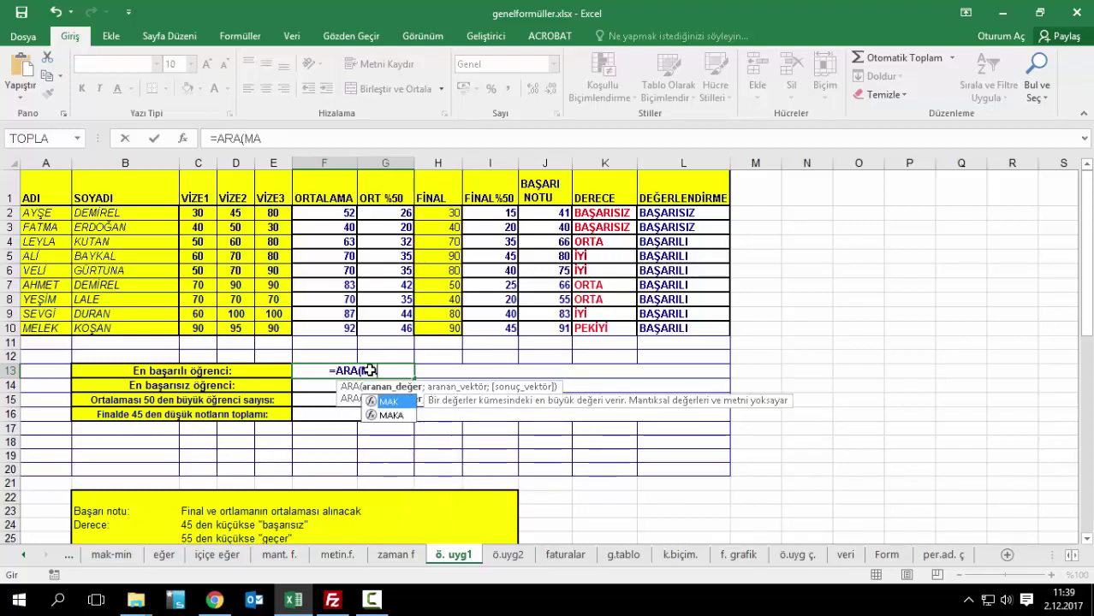
{"action": "key", "text": "Tab"}
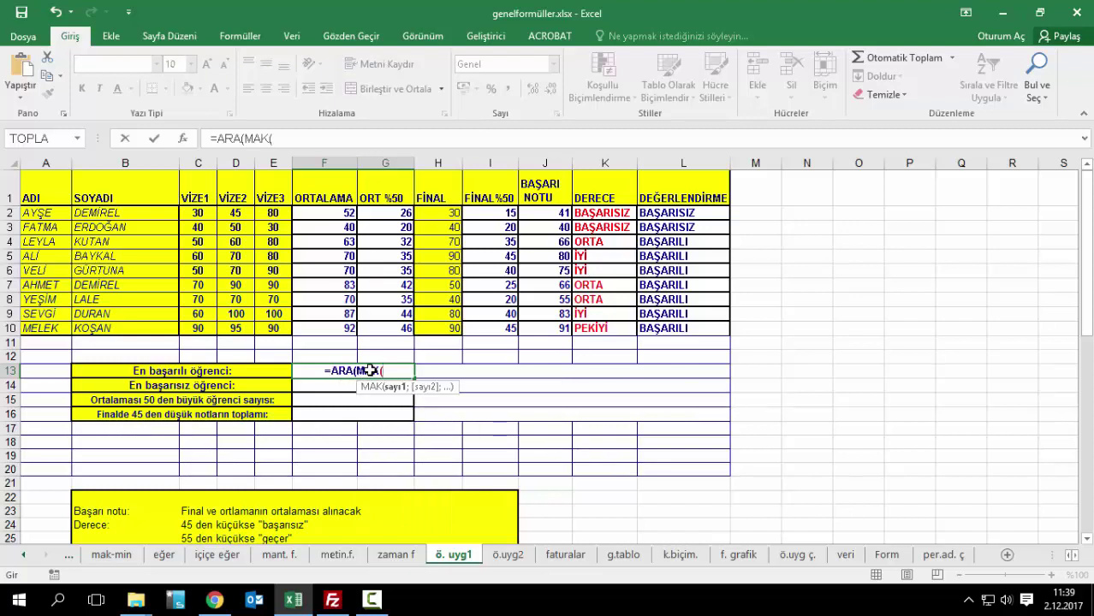
{"action": "left_click_drag", "start_coordinate": [540, 214], "coordinate": [541, 330]}
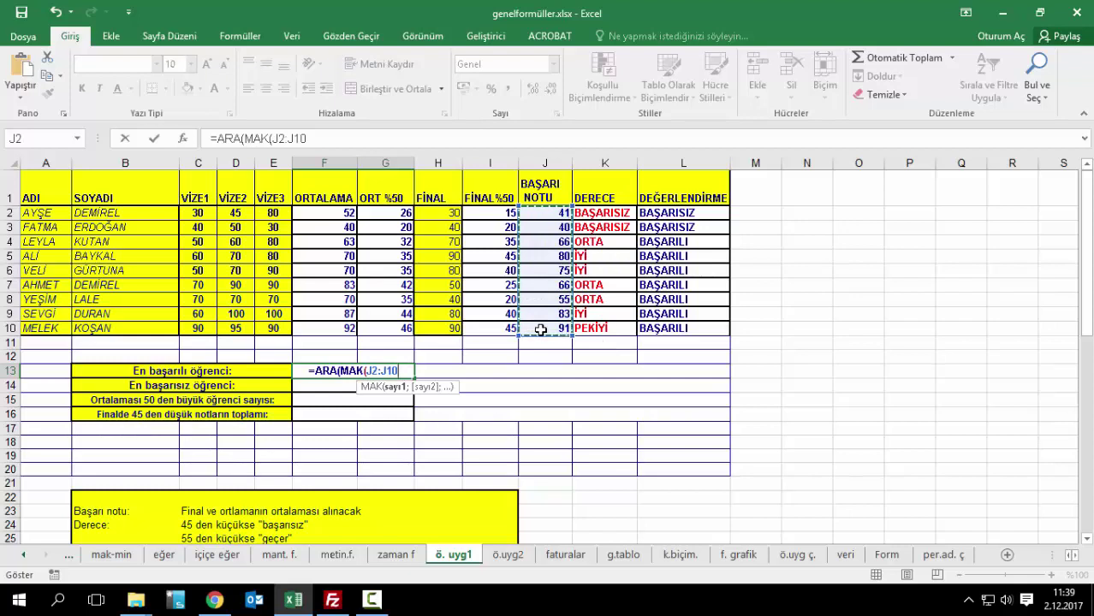
{"action": "type", "text": ");"}
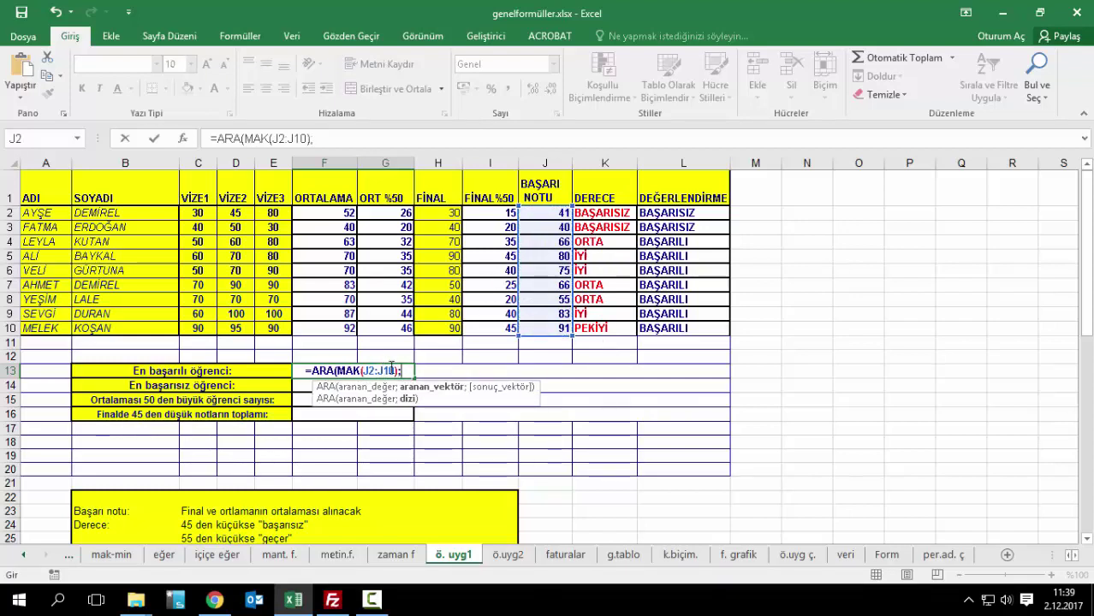
{"action": "left_click_drag", "start_coordinate": [561, 218], "coordinate": [549, 333]}
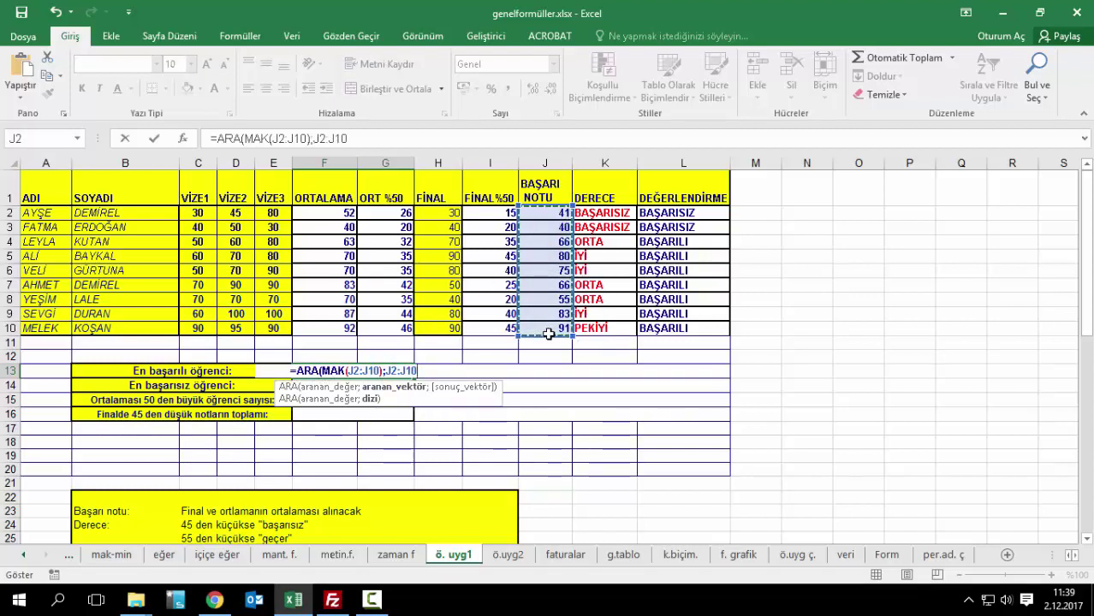
{"action": "type", "text": ";"}
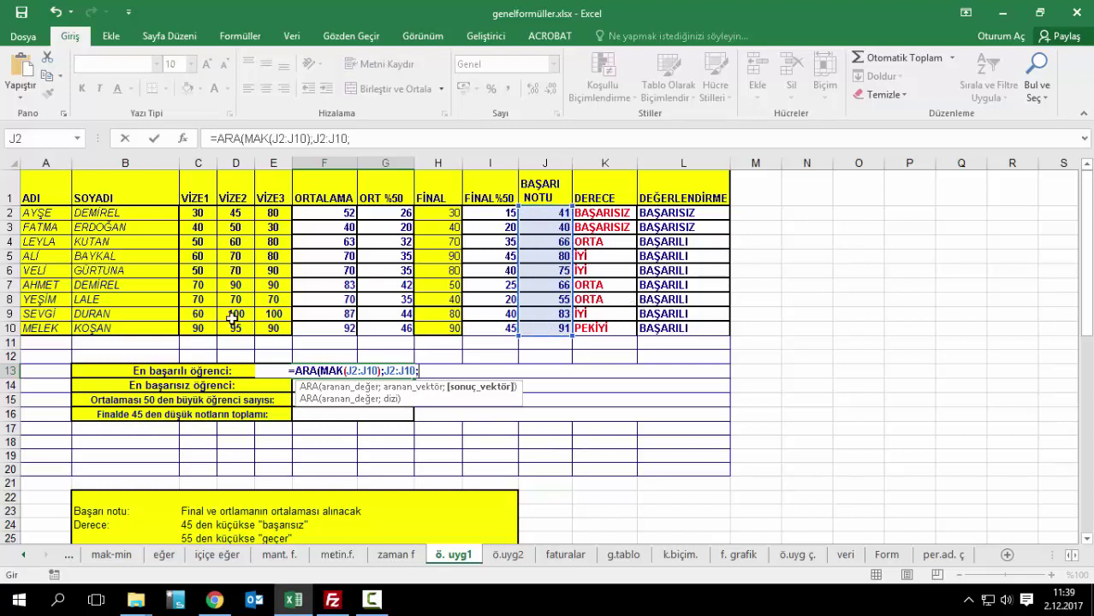
{"action": "left_click_drag", "start_coordinate": [37, 215], "coordinate": [43, 329]}
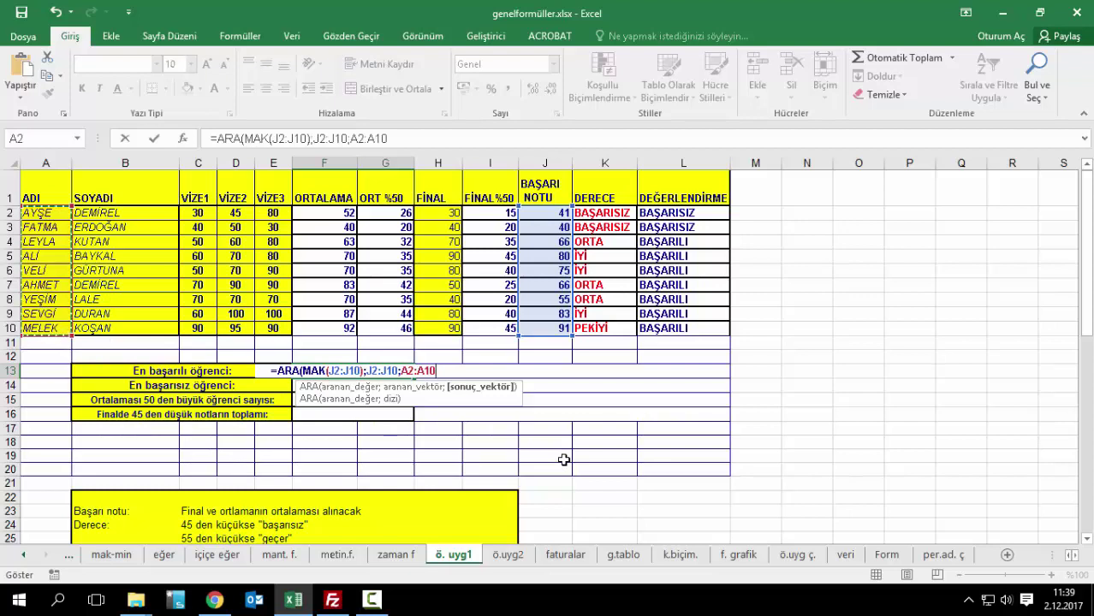
{"action": "type", "text": ")"}
{"action": "key", "text": "Return"}
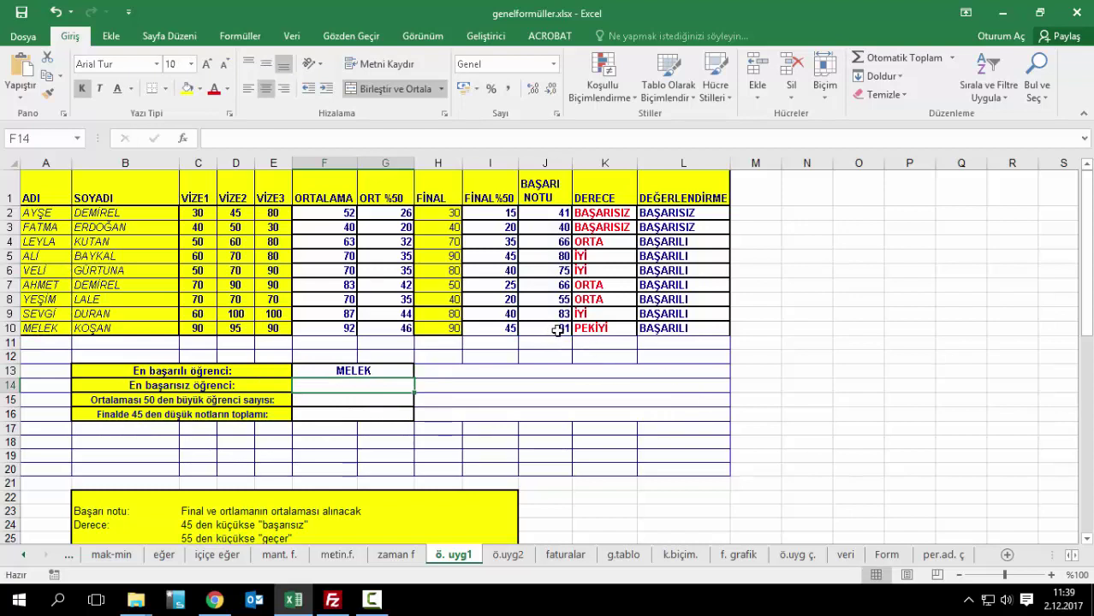
Open F13's formula for editing with the cursor at its end, ready to remove A2:A10
{"action": "left_click", "coordinate": [389, 370]}
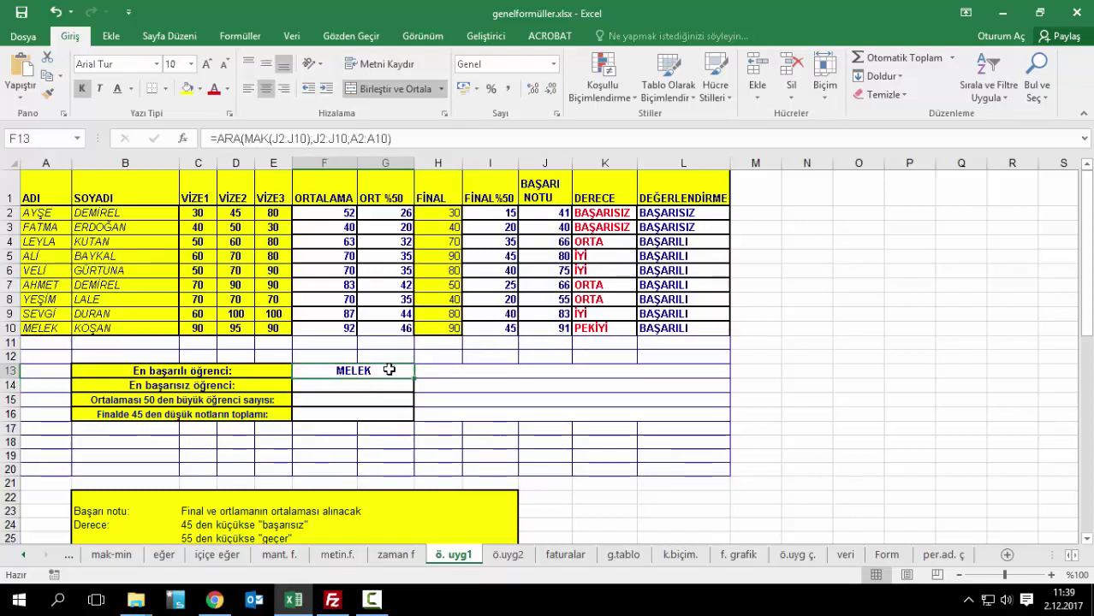
{"action": "double_click", "coordinate": [389, 369]}
{"action": "left_click", "coordinate": [442, 371]}
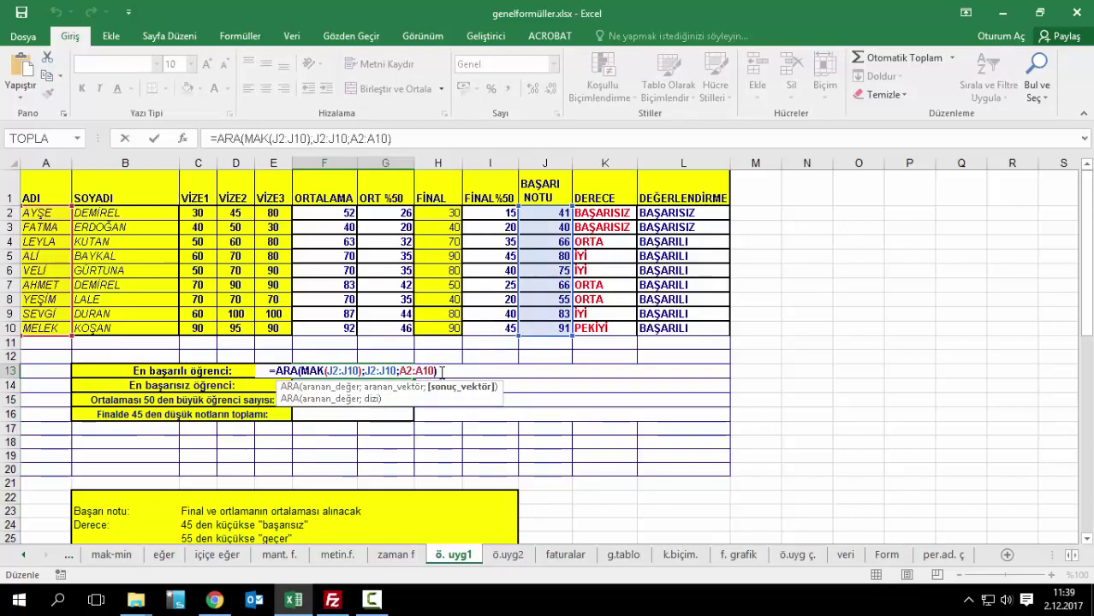
{"action": "key", "text": "BackSpace"}
{"action": "key", "text": "BackSpace"}
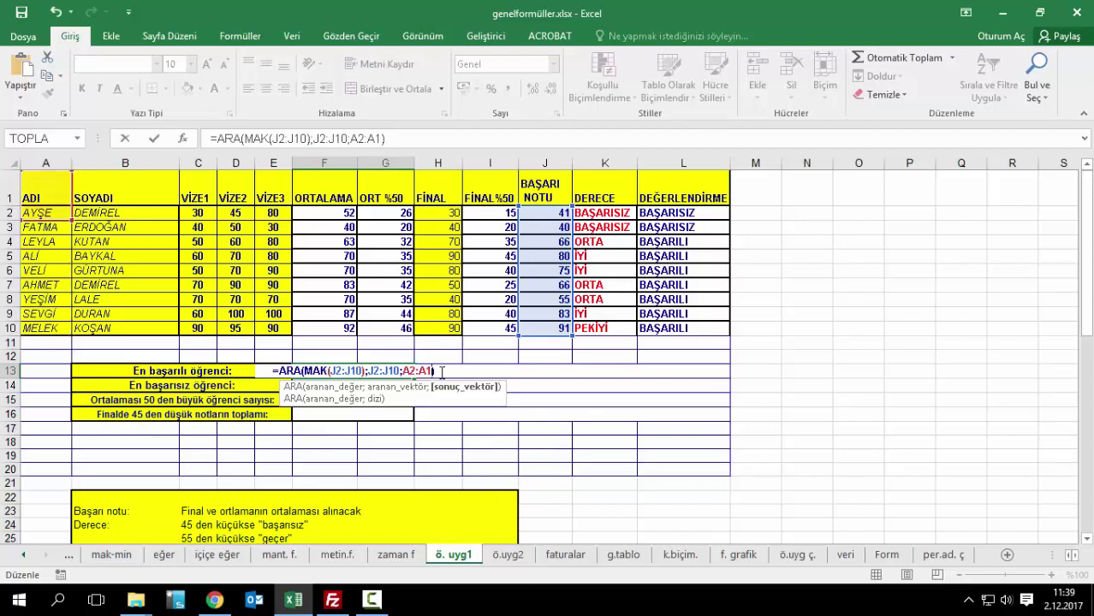
{"action": "key", "text": "BackSpace"}
{"action": "key", "text": "BackSpace"}
{"action": "key", "text": "BackSpace"}
{"action": "key", "text": "BackSpace"}
{"action": "type", "text": "B"}
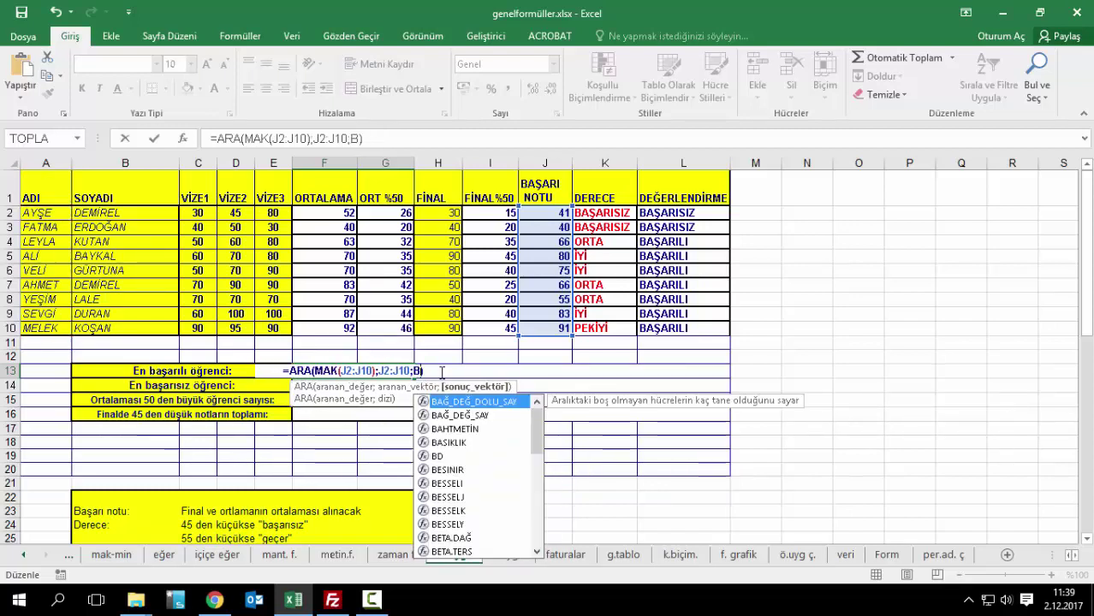
{"action": "type", "text": "İR"}
{"action": "key", "text": "Down"}
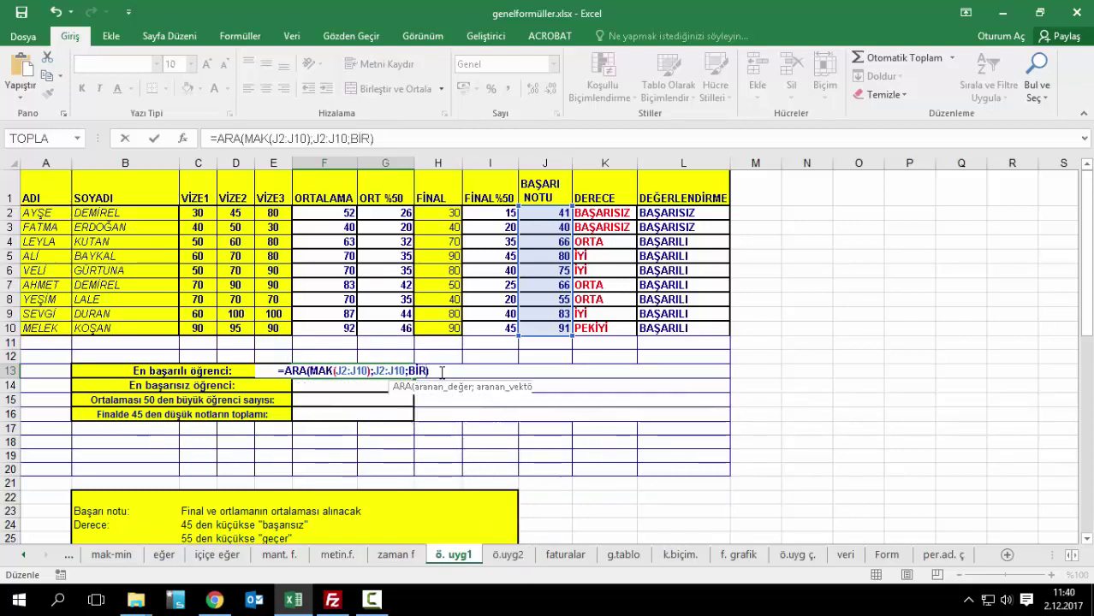
{"action": "key", "text": "Tab"}
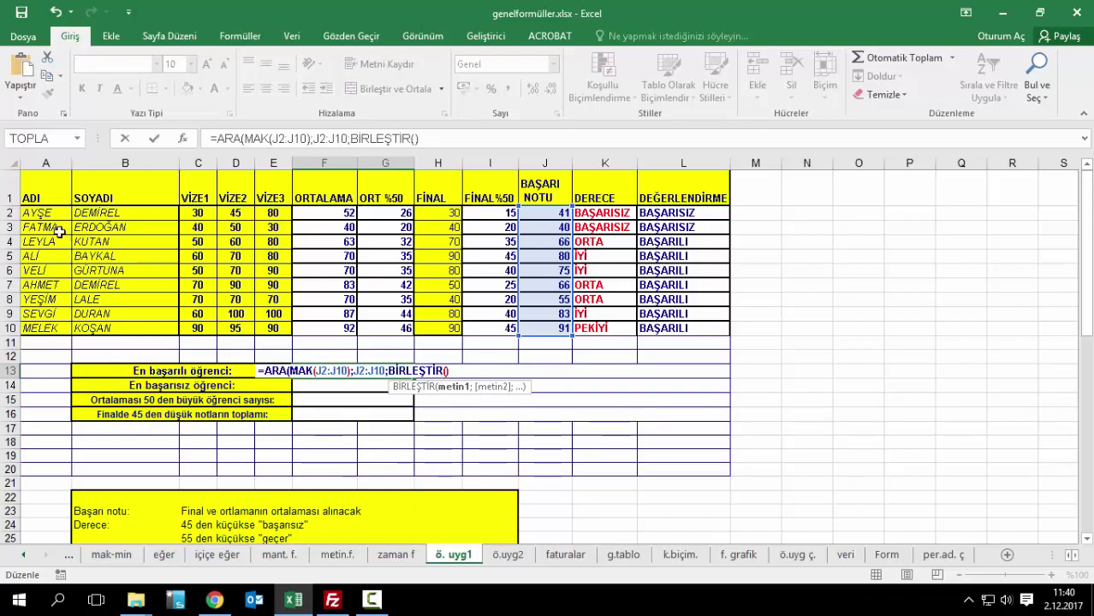
{"action": "left_click_drag", "start_coordinate": [47, 214], "coordinate": [42, 328]}
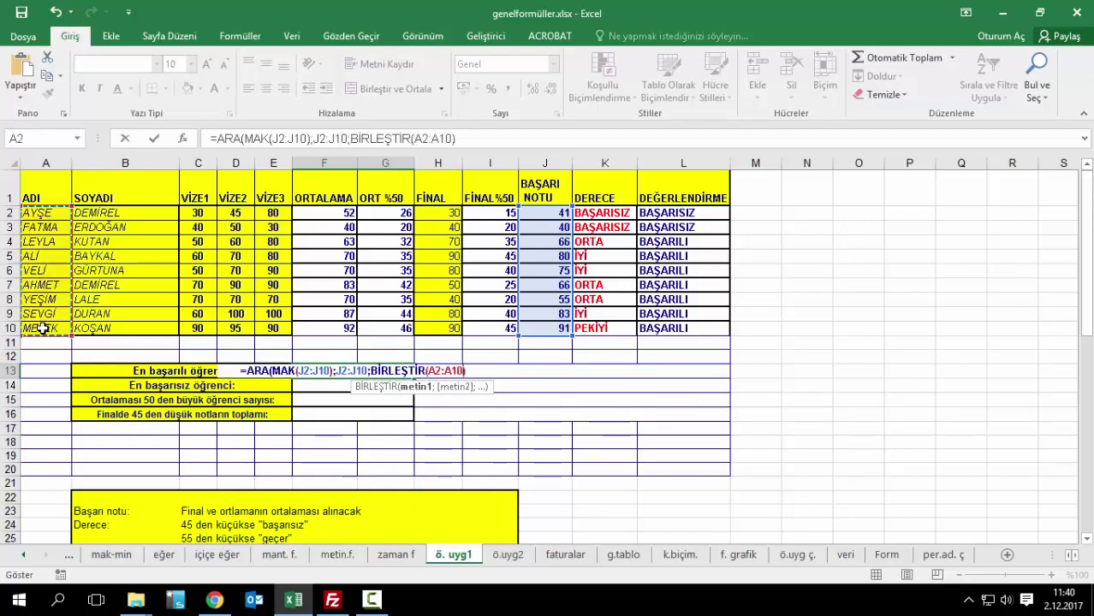
{"action": "type", "text": ";"}
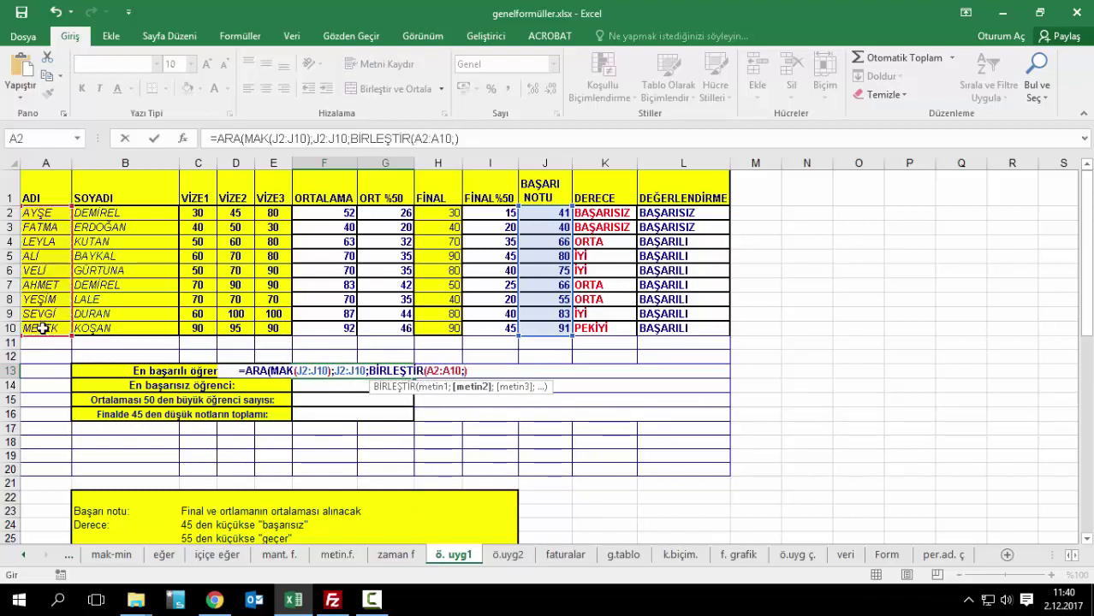
{"action": "type", "text": "\" \""}
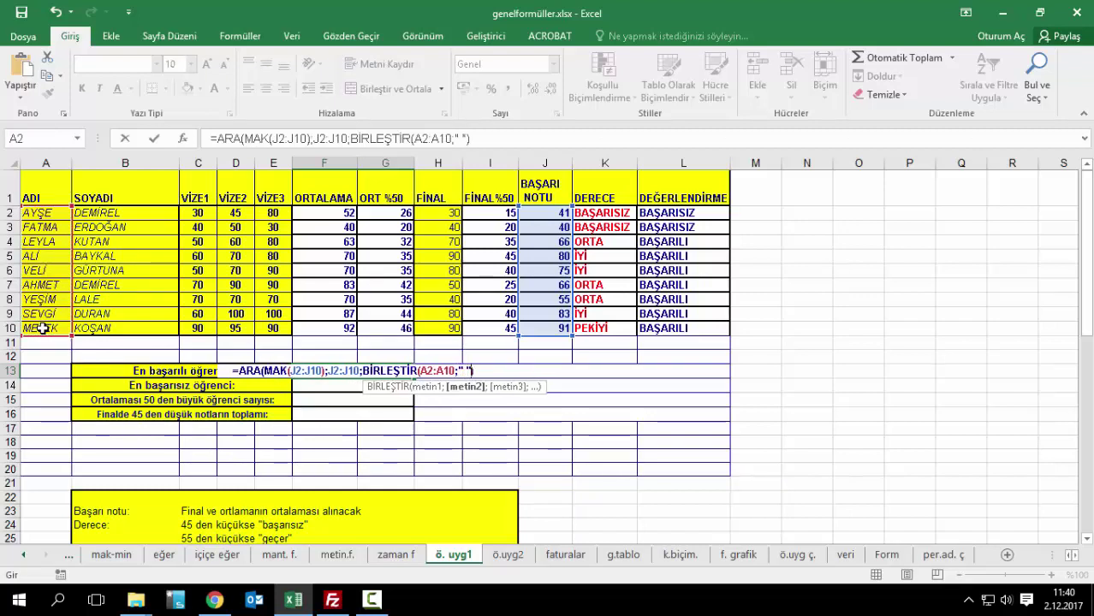
{"action": "type", "text": ";"}
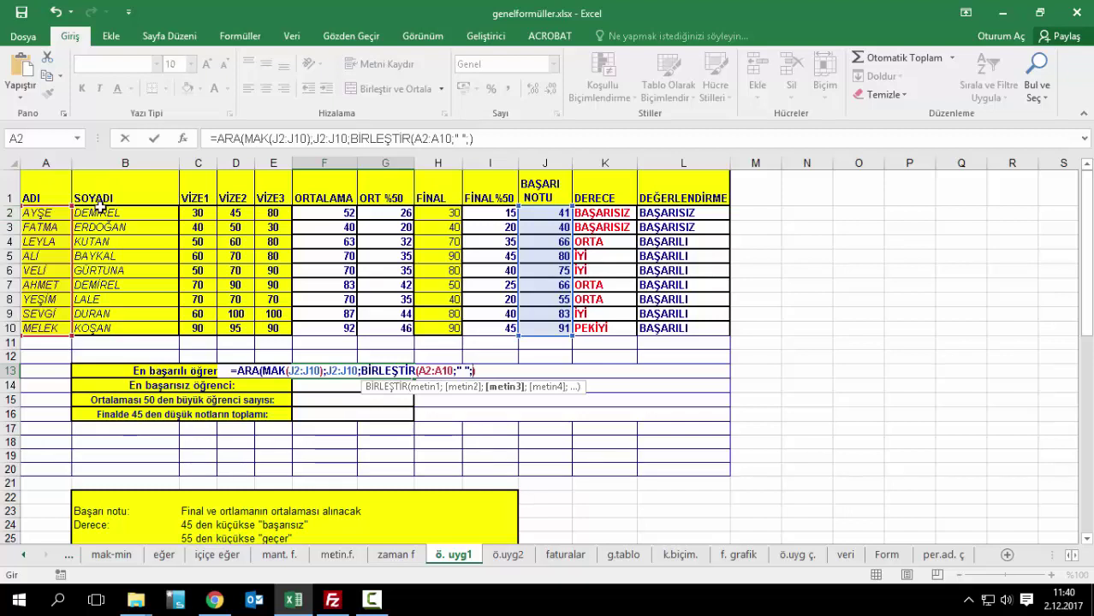
{"action": "left_click_drag", "start_coordinate": [100, 212], "coordinate": [109, 328]}
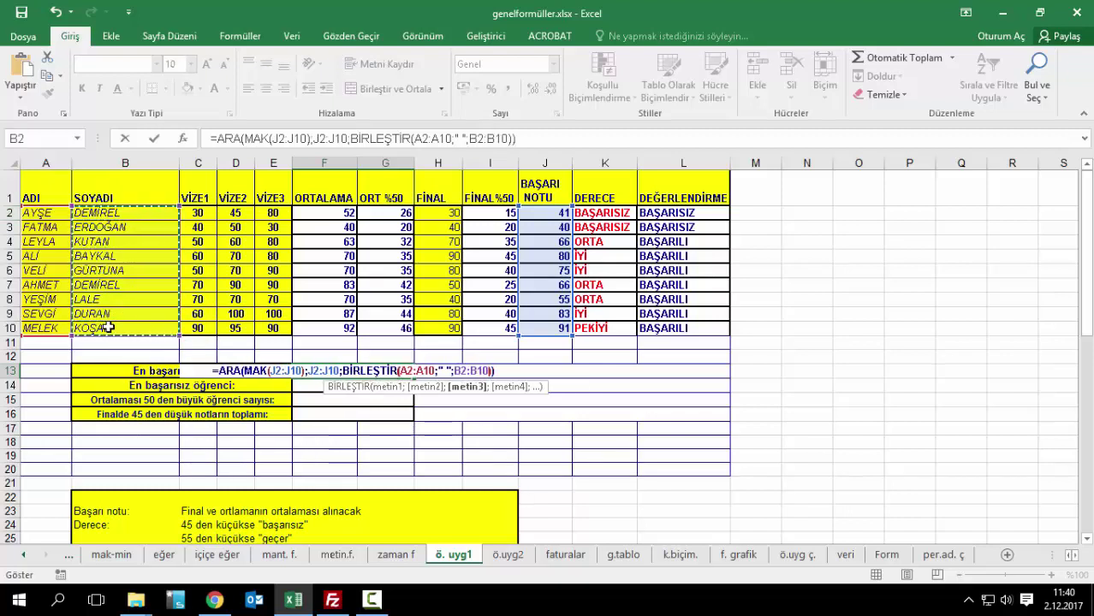
{"action": "type", "text": ")"}
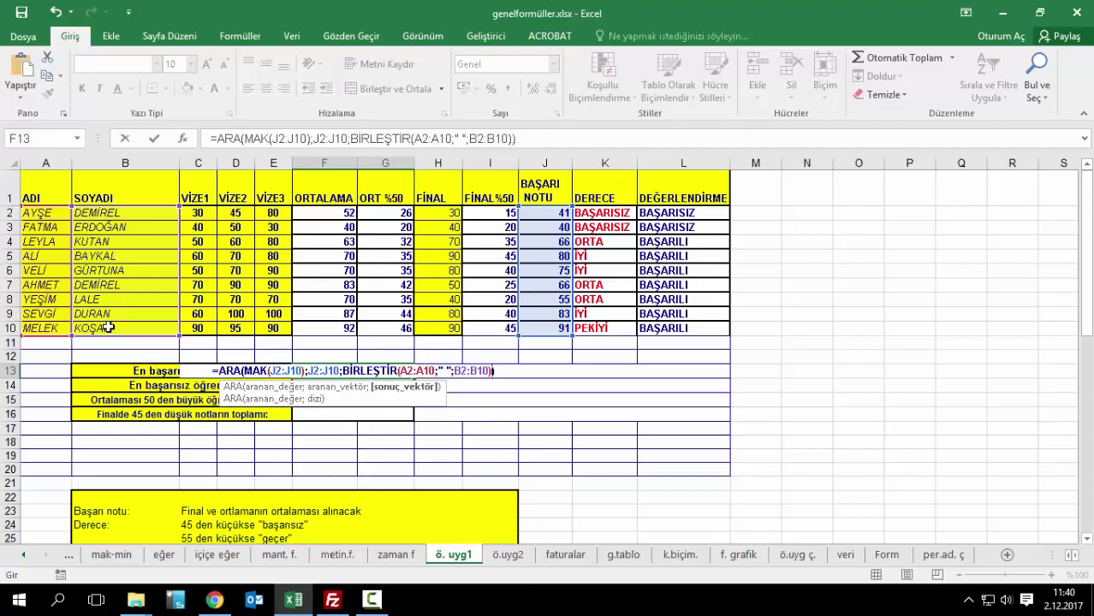
{"action": "key", "text": "Return"}
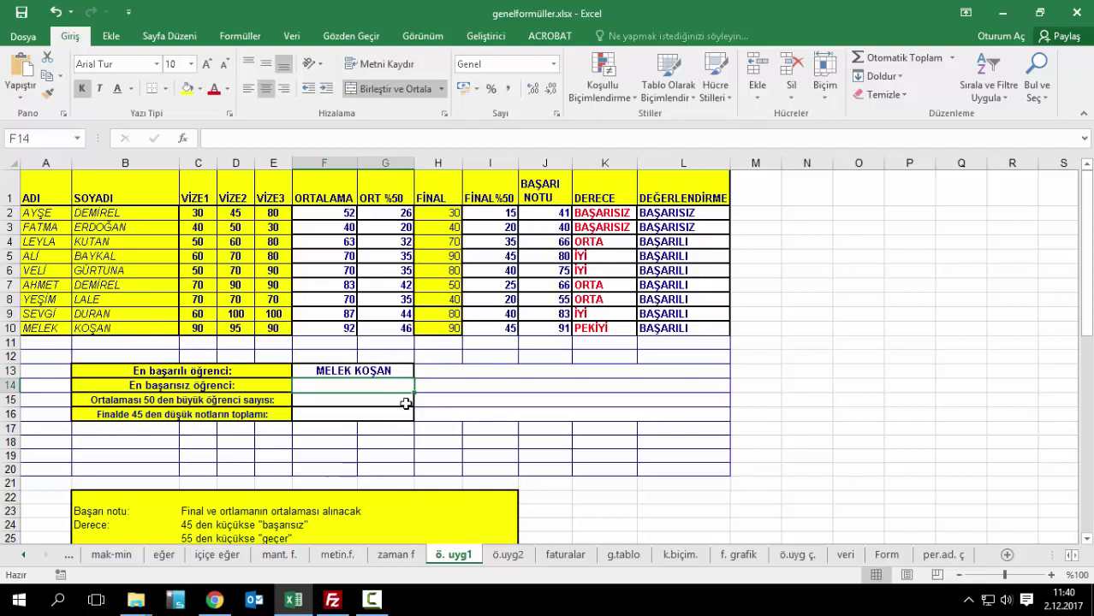
{"action": "left_click", "coordinate": [377, 372]}
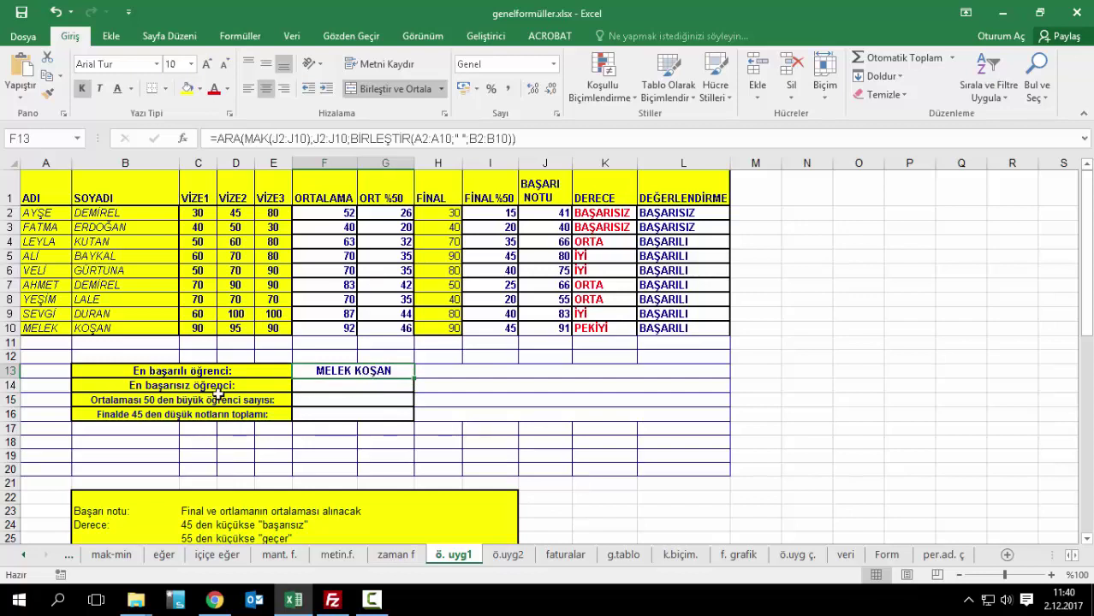
{"action": "left_click", "coordinate": [338, 387]}
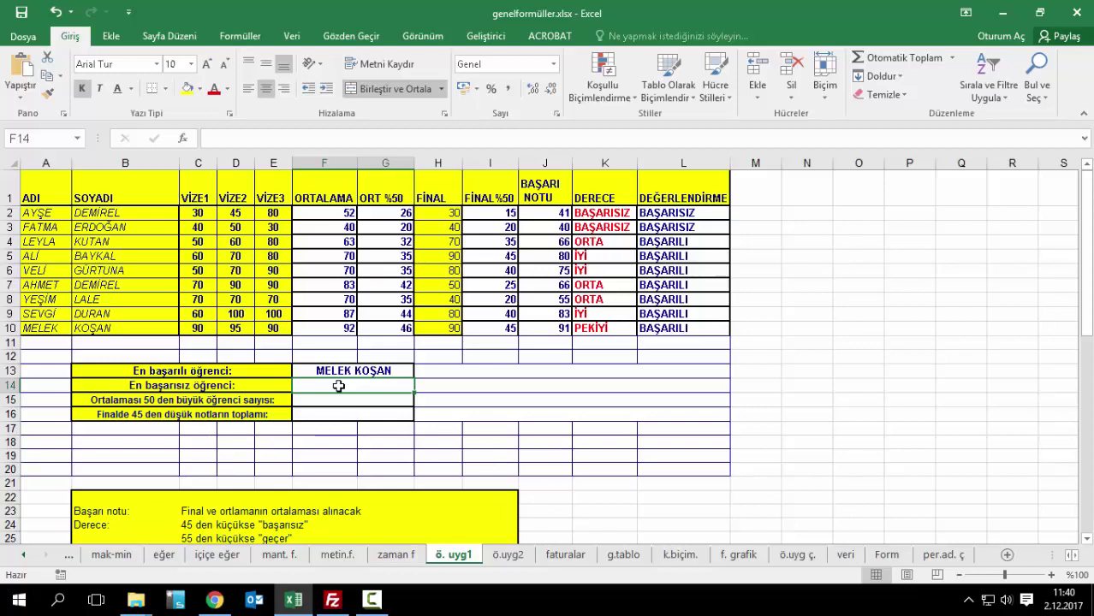
In F14 enter =ARA(MİN(J2:J10);J2:J10;A2:A10&" "&B2:B10) to show the weakest student's full name
{"action": "type", "text": "=A"}
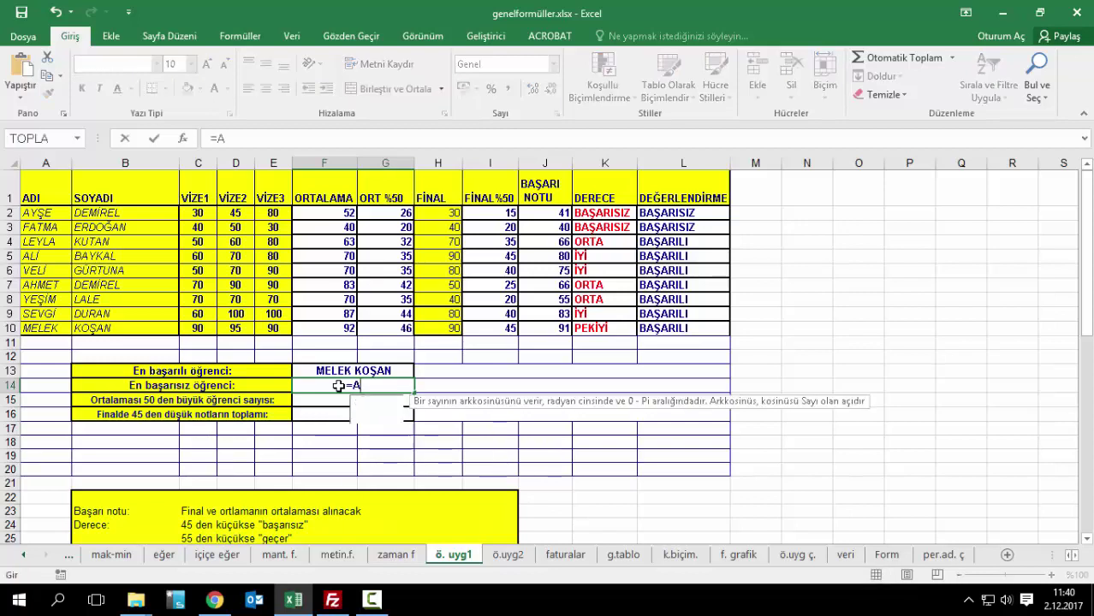
{"action": "type", "text": "RA("}
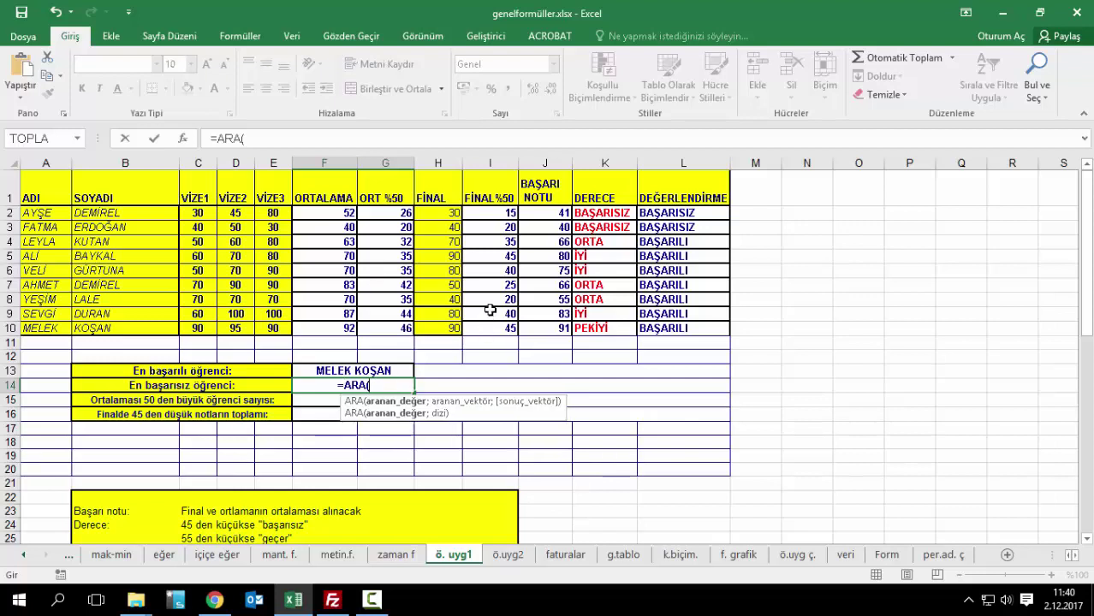
{"action": "type", "text": "MİN("}
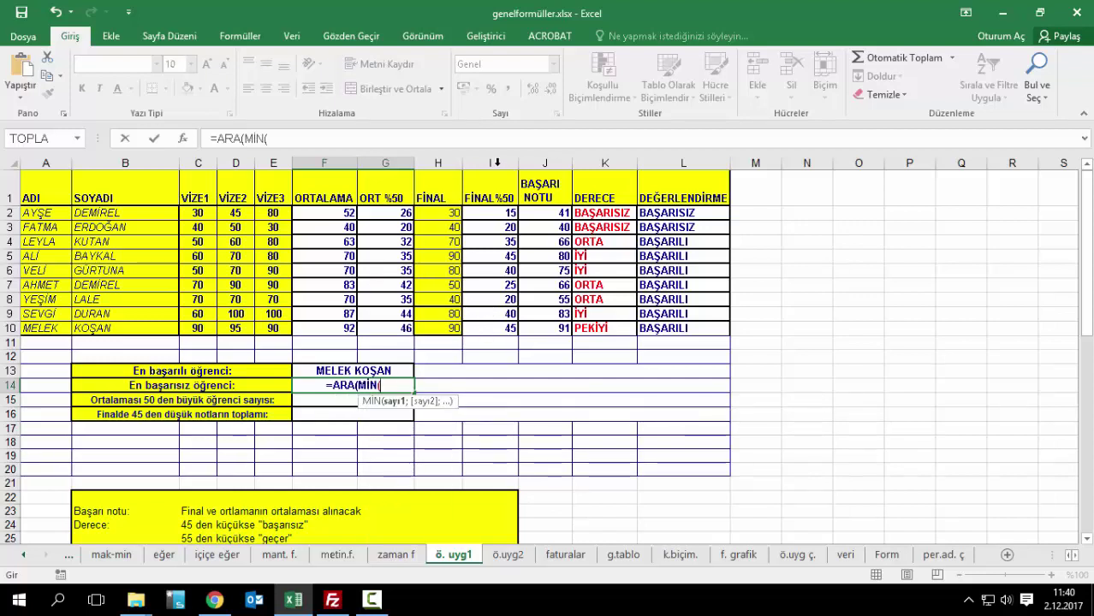
{"action": "left_click_drag", "start_coordinate": [548, 214], "coordinate": [548, 323]}
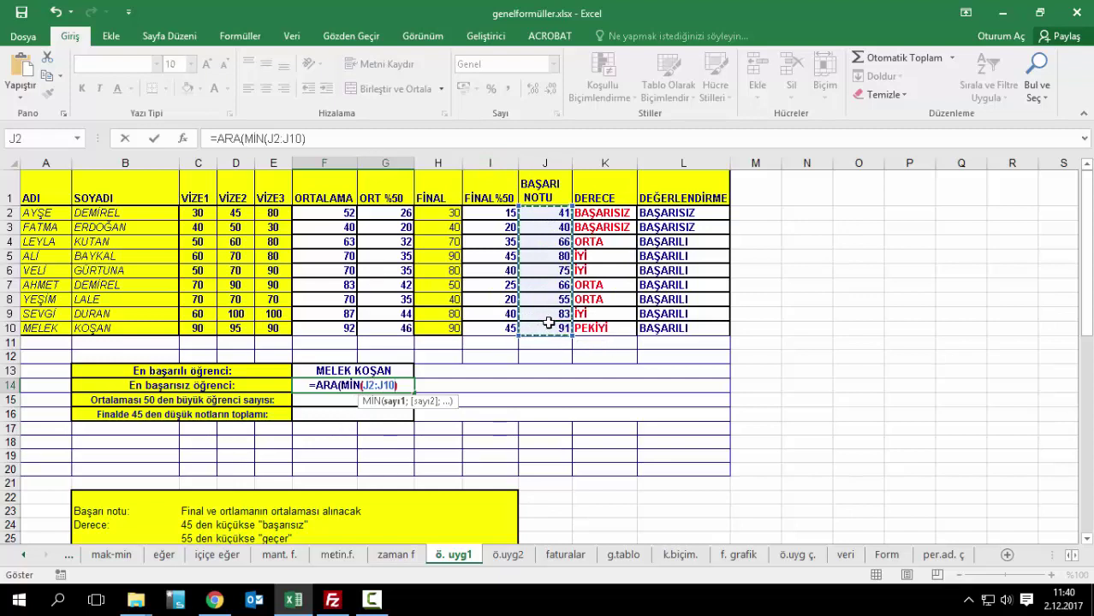
{"action": "type", "text": ");"}
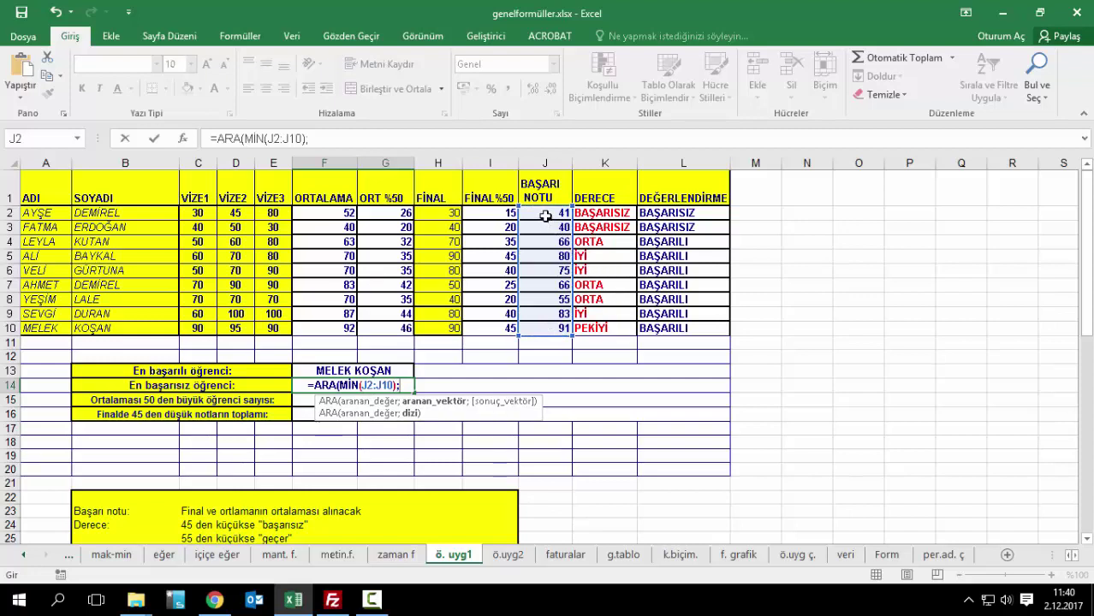
{"action": "left_click_drag", "start_coordinate": [545, 217], "coordinate": [550, 328]}
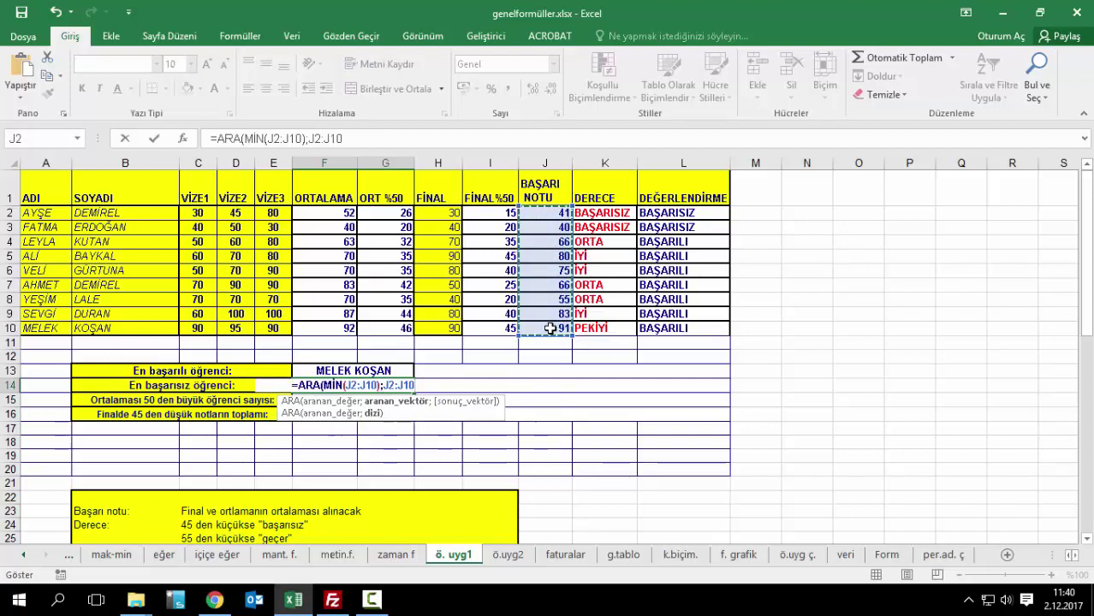
{"action": "type", "text": ";"}
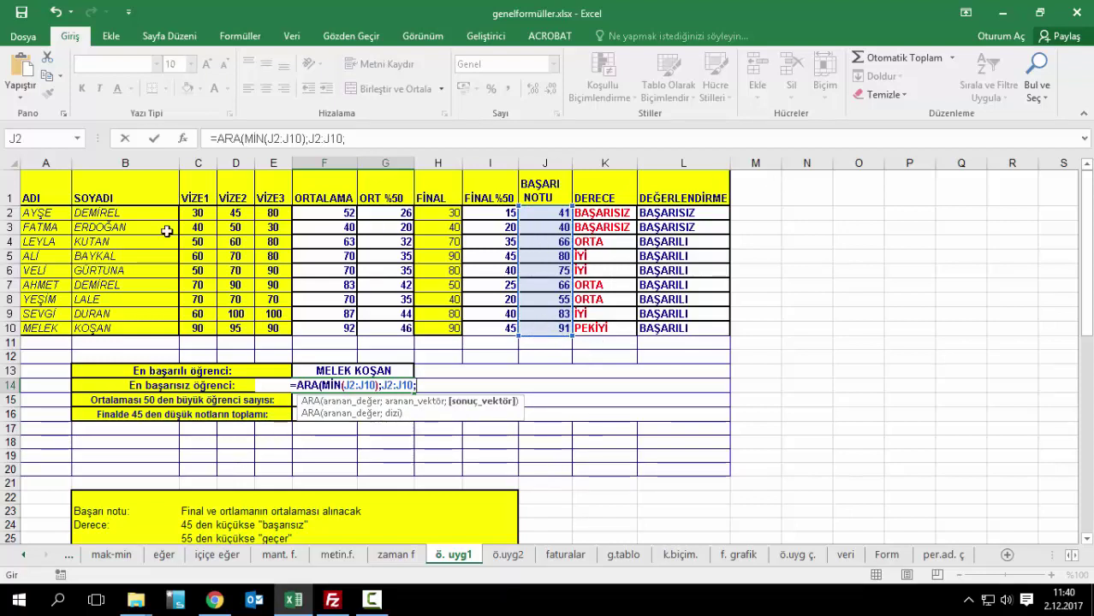
{"action": "mouse_move", "coordinate": [38, 214]}
{"action": "left_mouse_down"}
{"action": "mouse_move", "coordinate": [48, 321]}
{"action": "mouse_move", "coordinate": [36, 322]}
{"action": "left_mouse_up"}
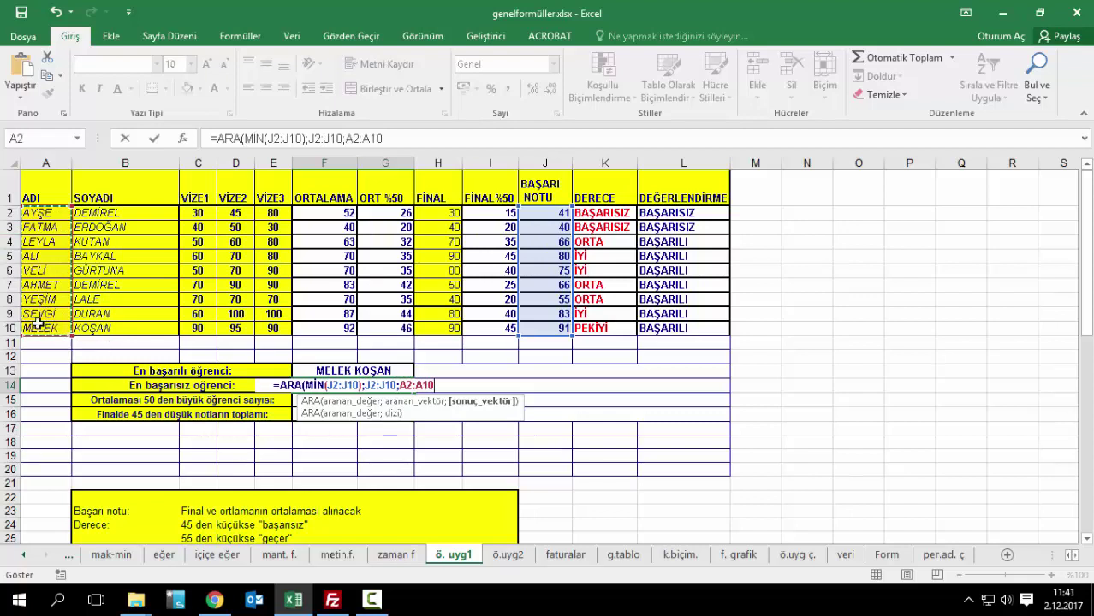
{"action": "type", "text": ";"}
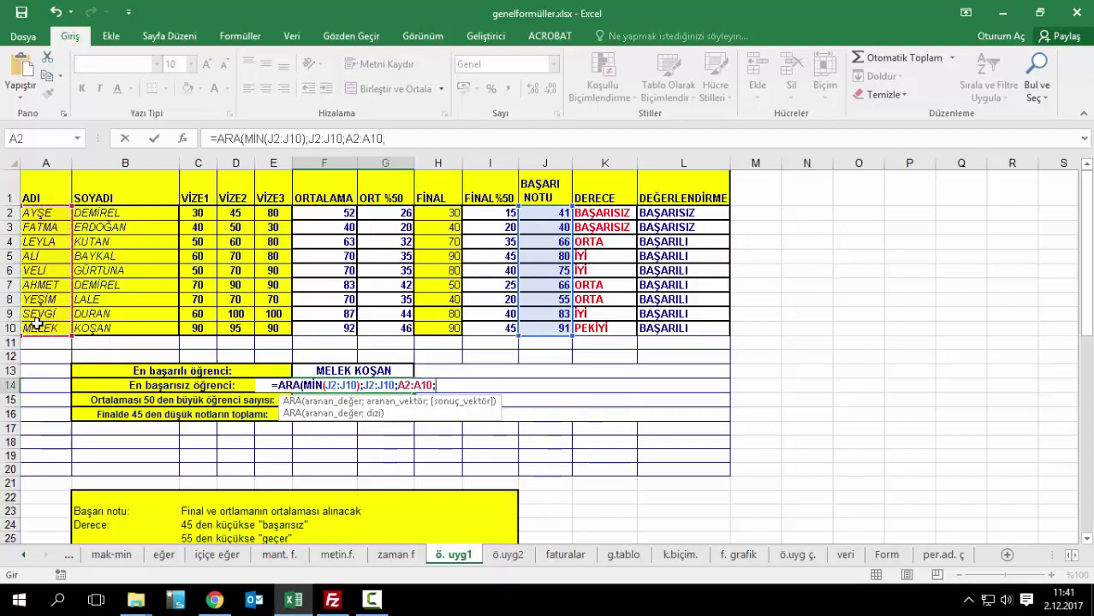
{"action": "key", "text": "BackSpace"}
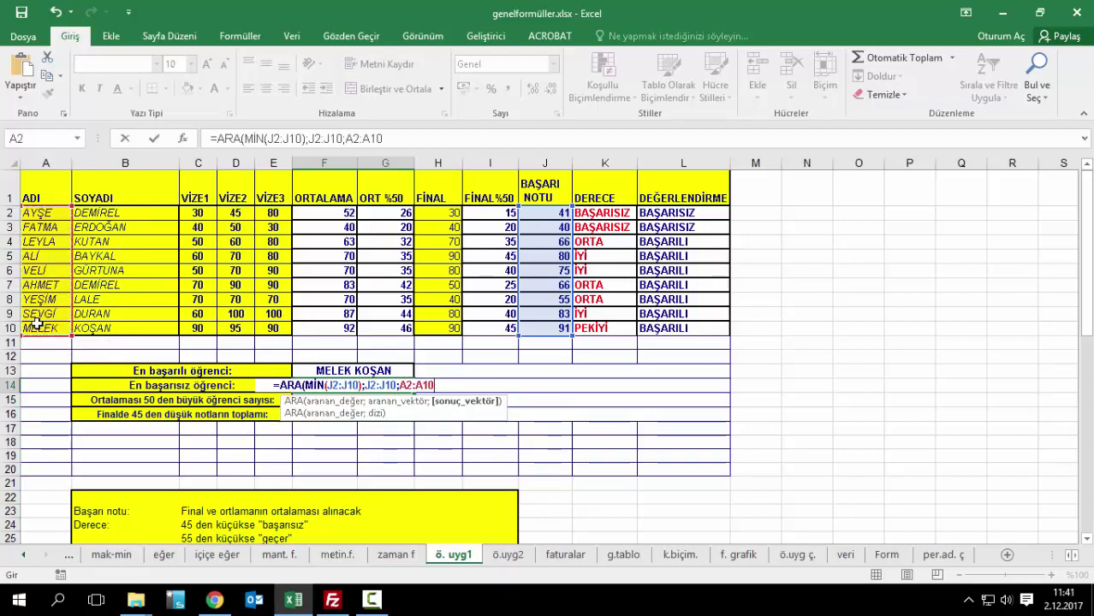
{"action": "type", "text": "&\" "}
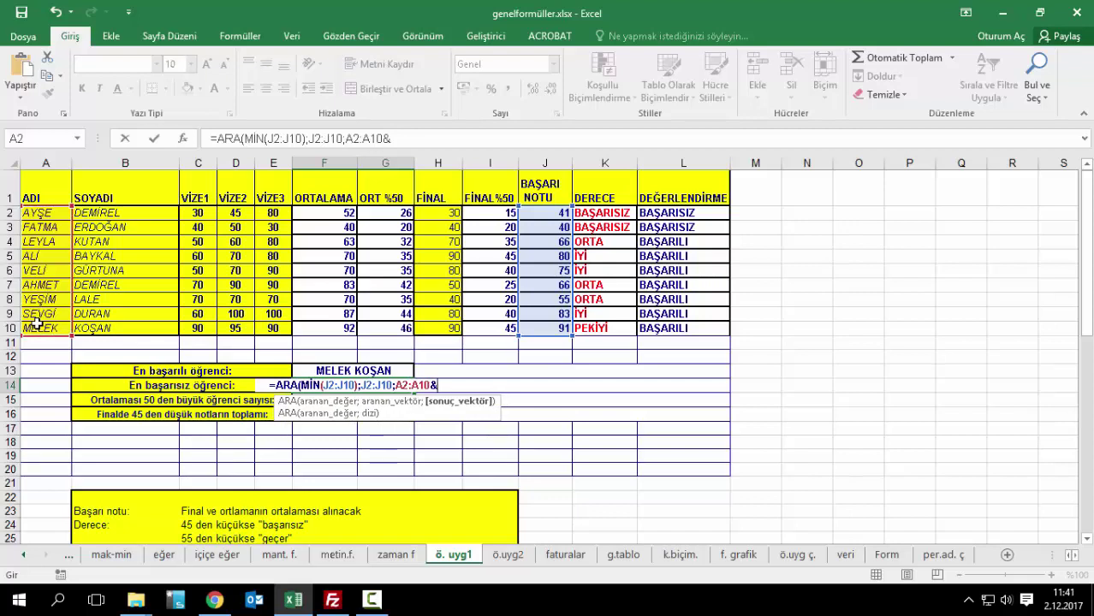
{"action": "type", "text": "\""}
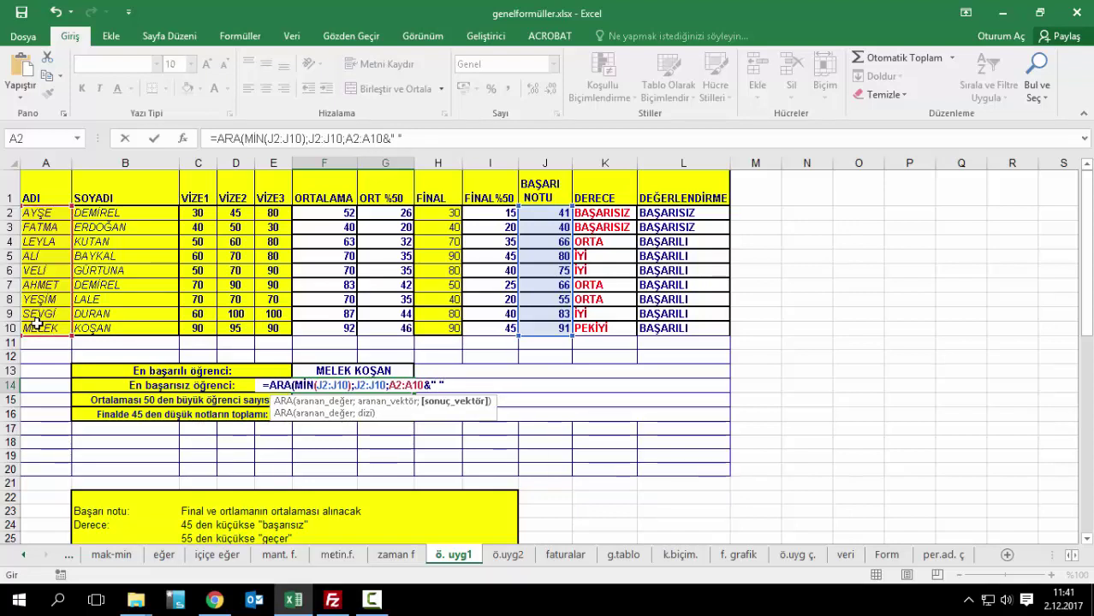
{"action": "type", "text": "&"}
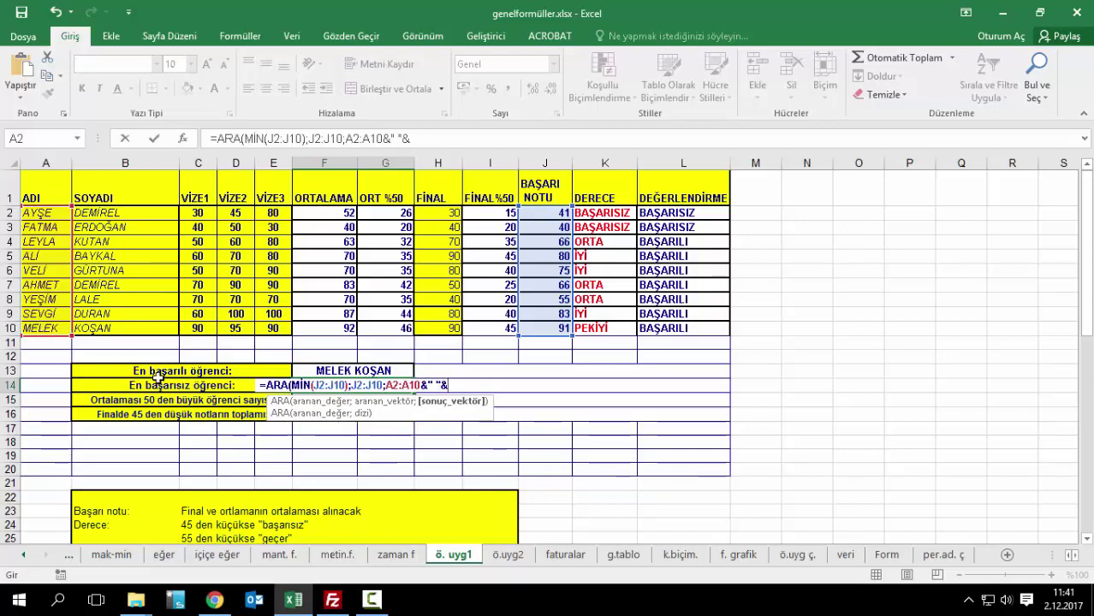
{"action": "mouse_move", "coordinate": [154, 213]}
{"action": "left_mouse_down"}
{"action": "mouse_move", "coordinate": [133, 338]}
{"action": "mouse_move", "coordinate": [136, 328]}
{"action": "left_mouse_up"}
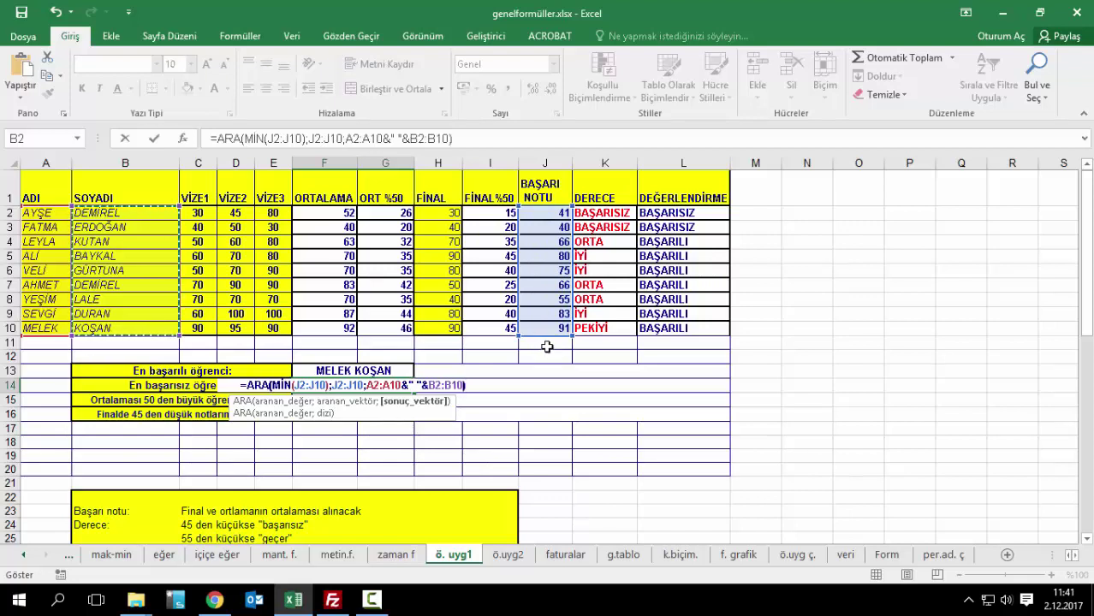
{"action": "key", "text": "Return"}
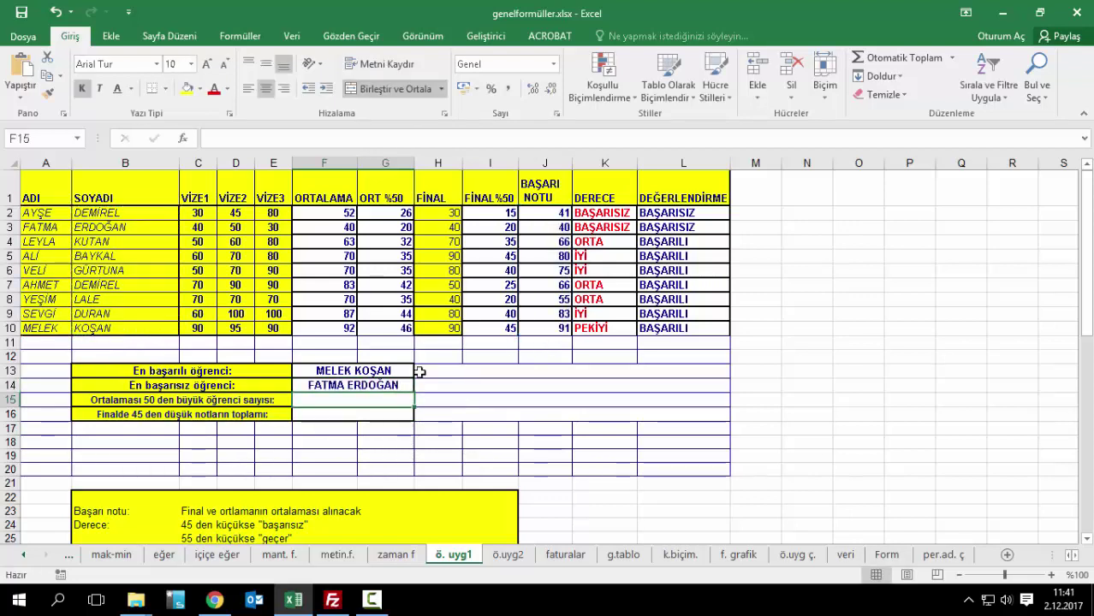
{"action": "left_click", "coordinate": [58, 229]}
{"action": "left_click", "coordinate": [565, 230]}
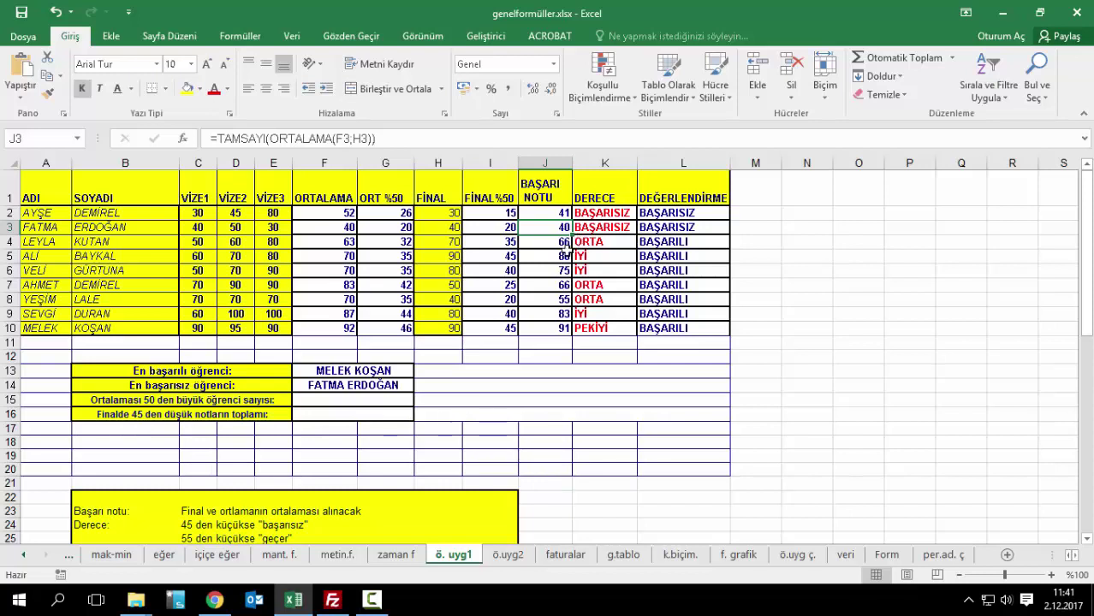
{"action": "left_click", "coordinate": [355, 373]}
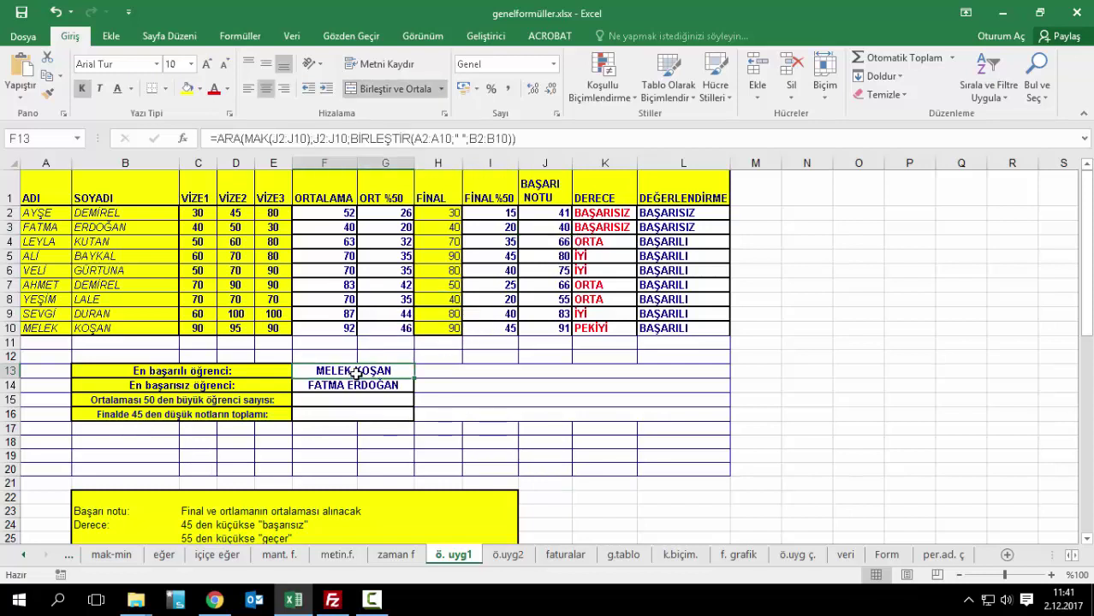
Open F13's formula in-cell and go over the MAK range and lookup search range J2:J10
{"action": "double_click", "coordinate": [357, 373]}
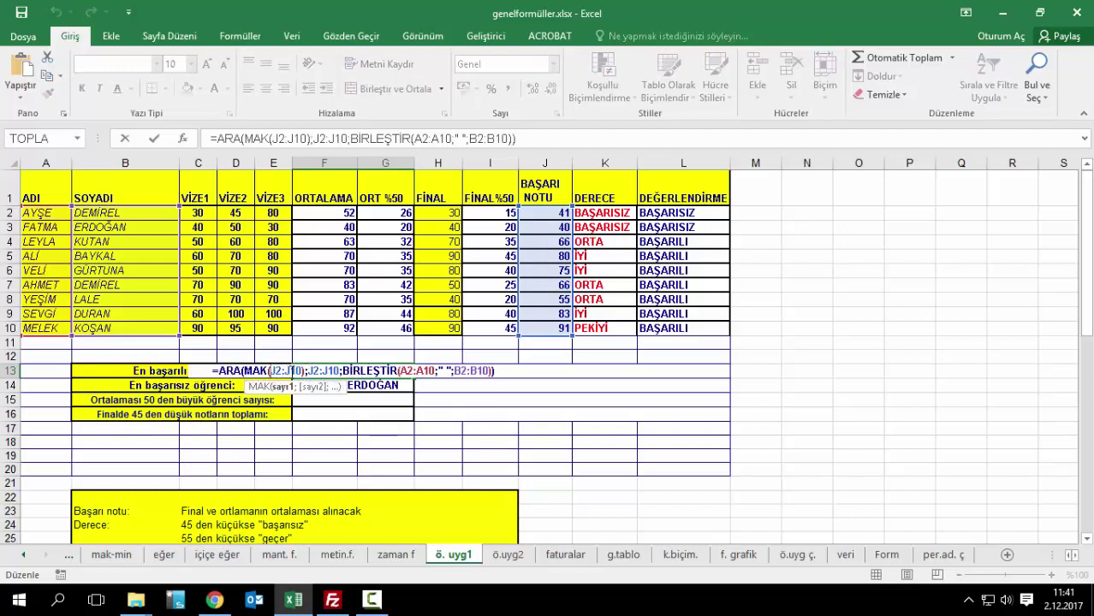
{"action": "left_click", "coordinate": [307, 371]}
{"action": "left_click", "coordinate": [305, 373]}
{"action": "left_click", "coordinate": [296, 371]}
{"action": "left_click", "coordinate": [330, 371]}
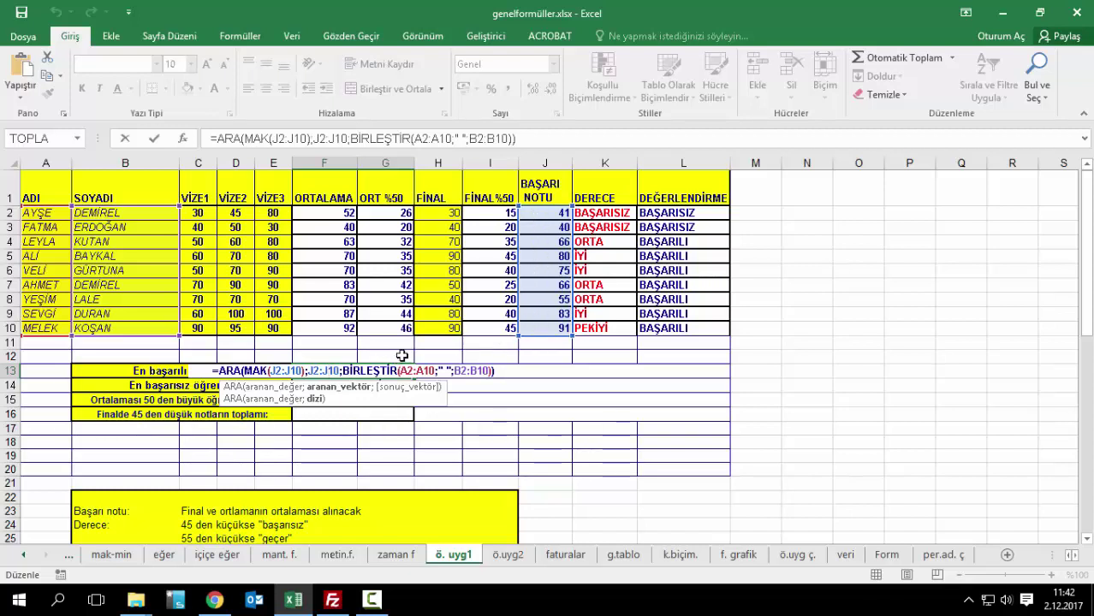
{"action": "left_click", "coordinate": [280, 371]}
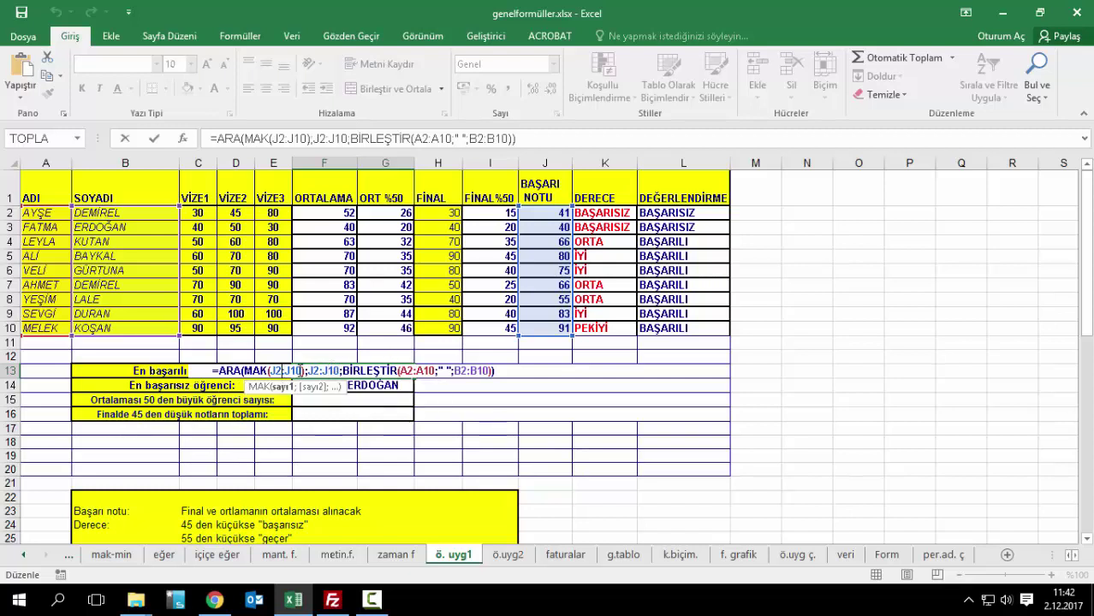
{"action": "left_click", "coordinate": [326, 371]}
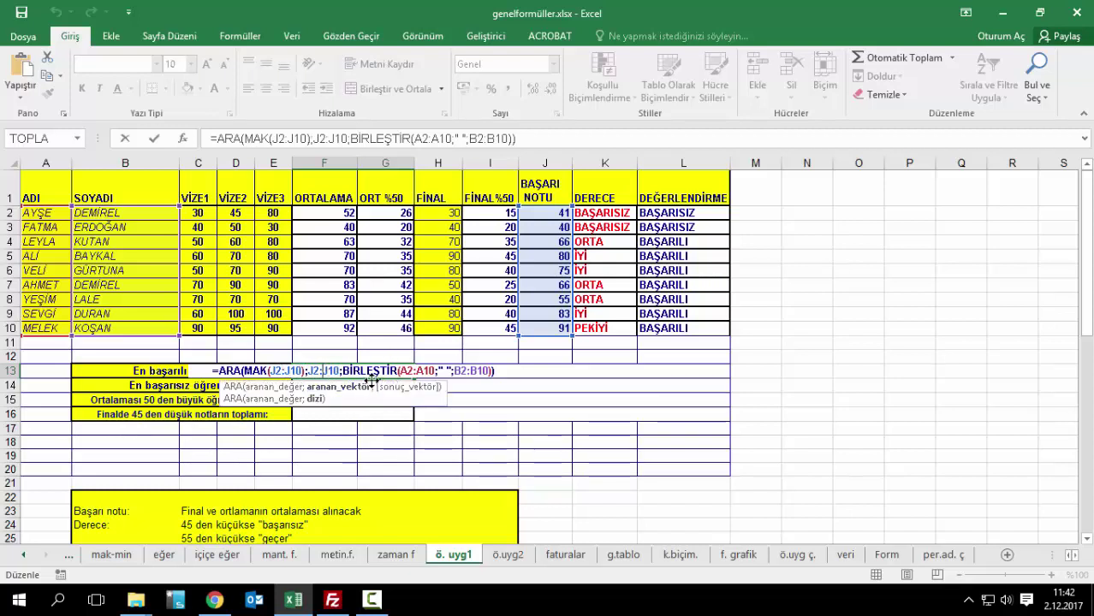
Examine the BİRLEŞTİR(A2:A10;" ";B2:B10) part that joins first and last names with a space
{"action": "left_click", "coordinate": [368, 373]}
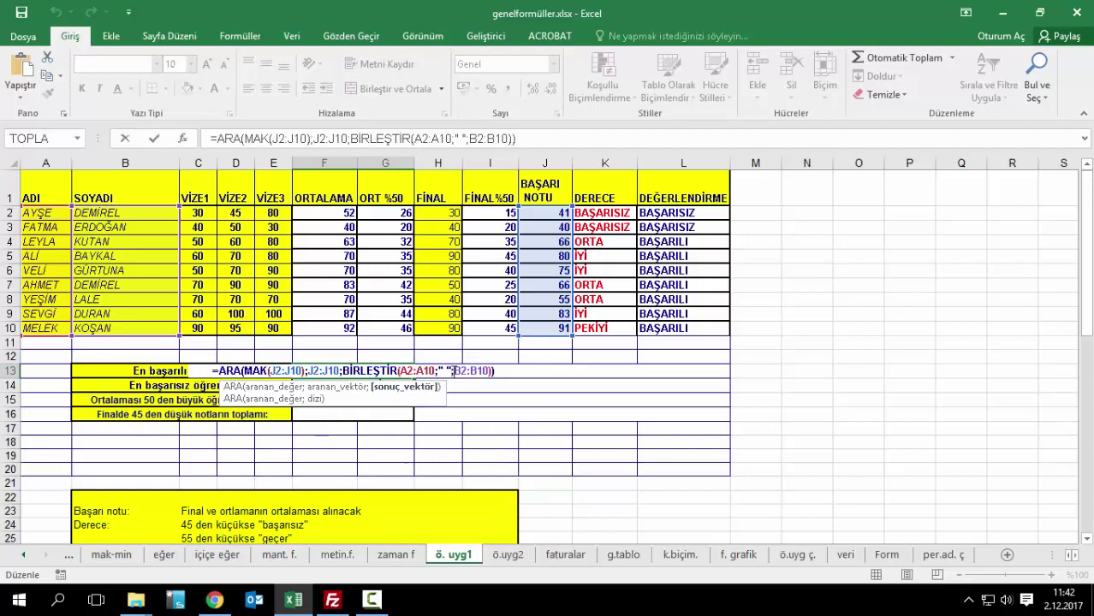
{"action": "double_click", "coordinate": [444, 371]}
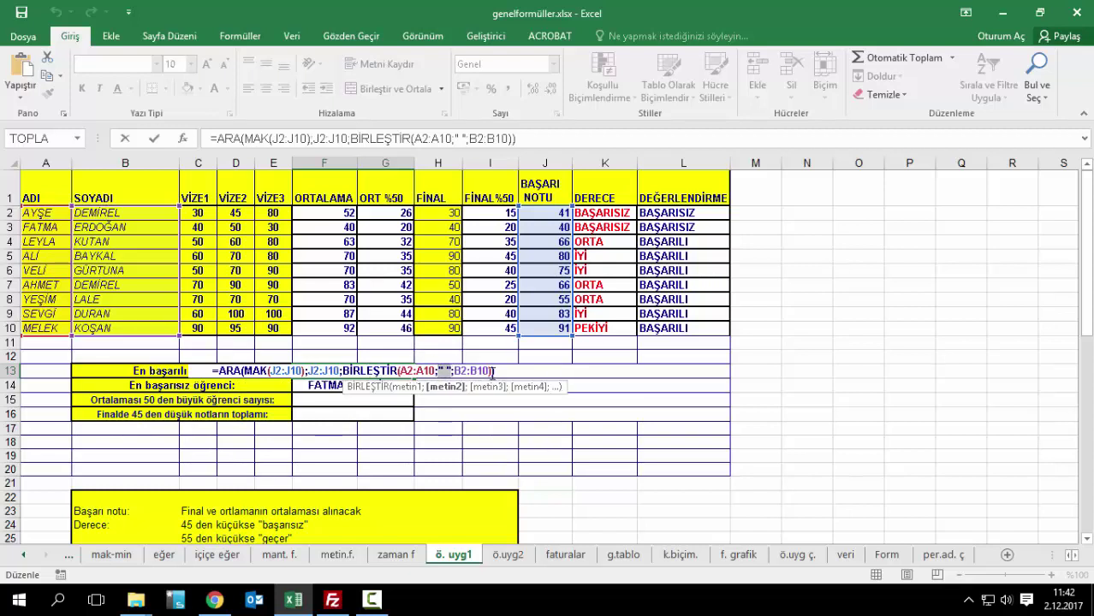
{"action": "left_click", "coordinate": [497, 370]}
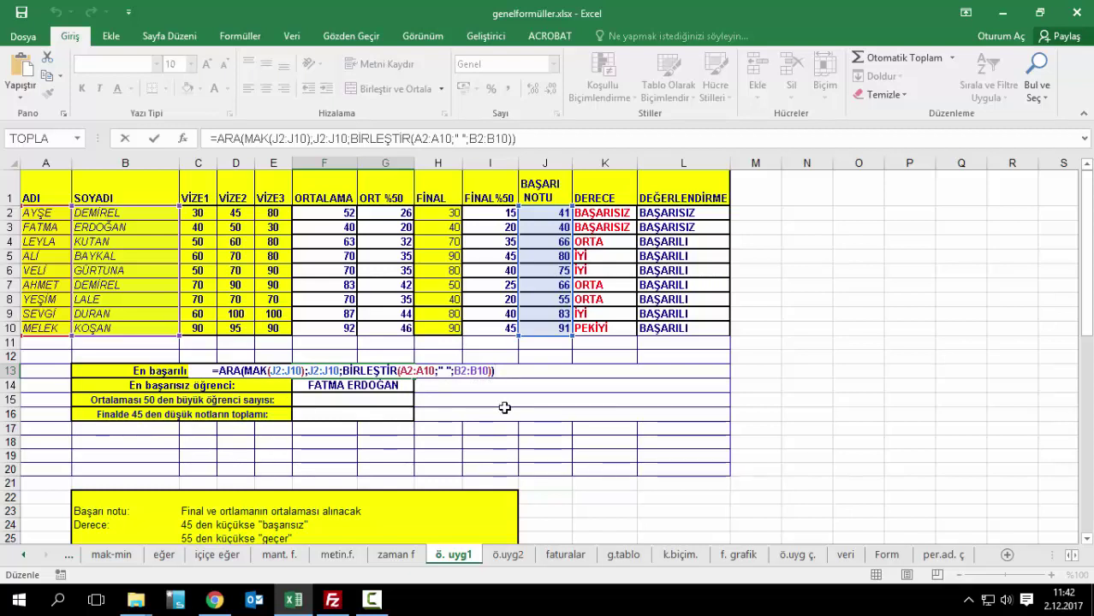
{"action": "left_click", "coordinate": [372, 599]}
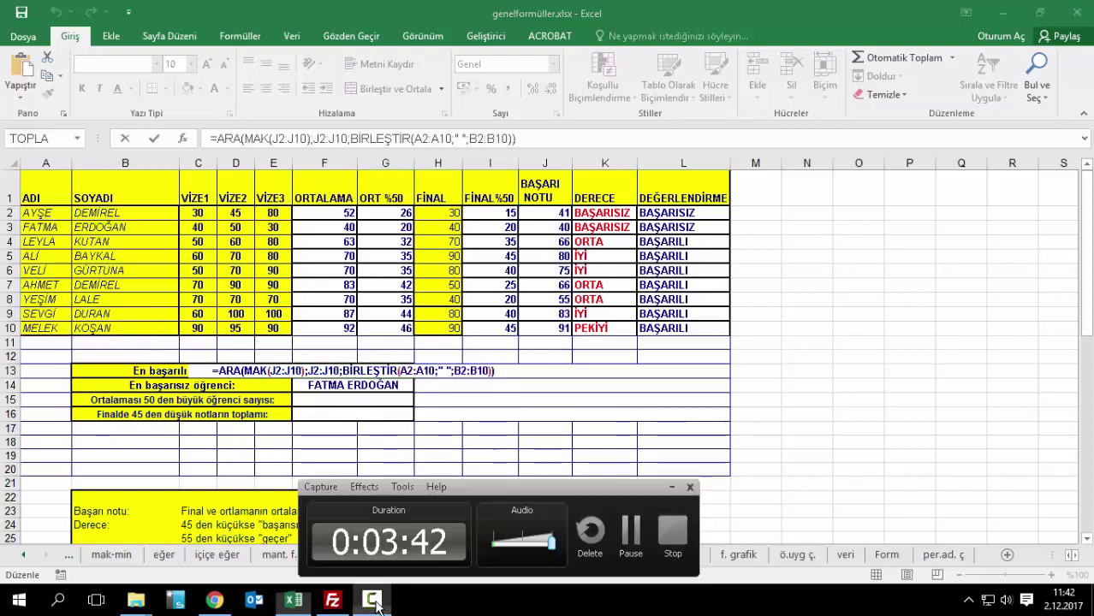